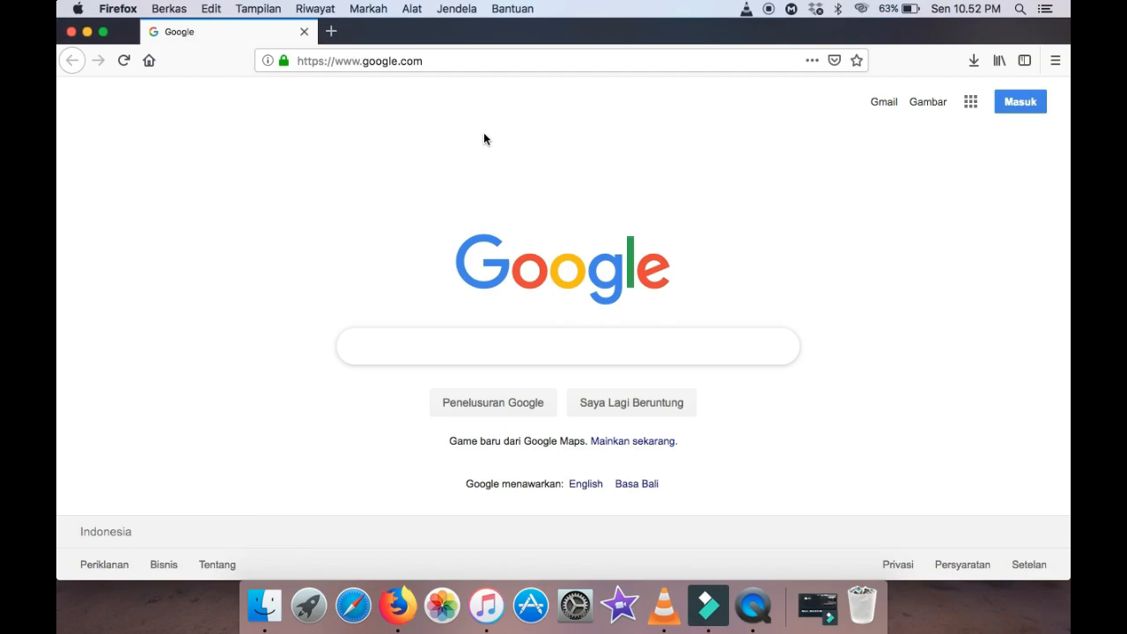
Open the website panzoid.com in the browser.
click(513, 58)
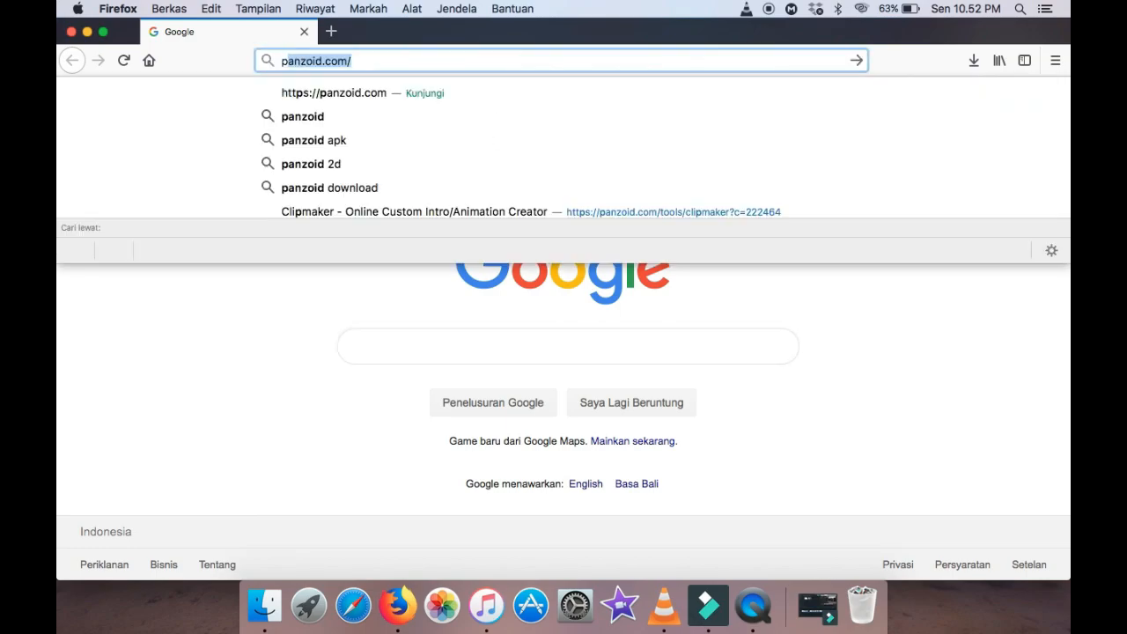
text(panzi)
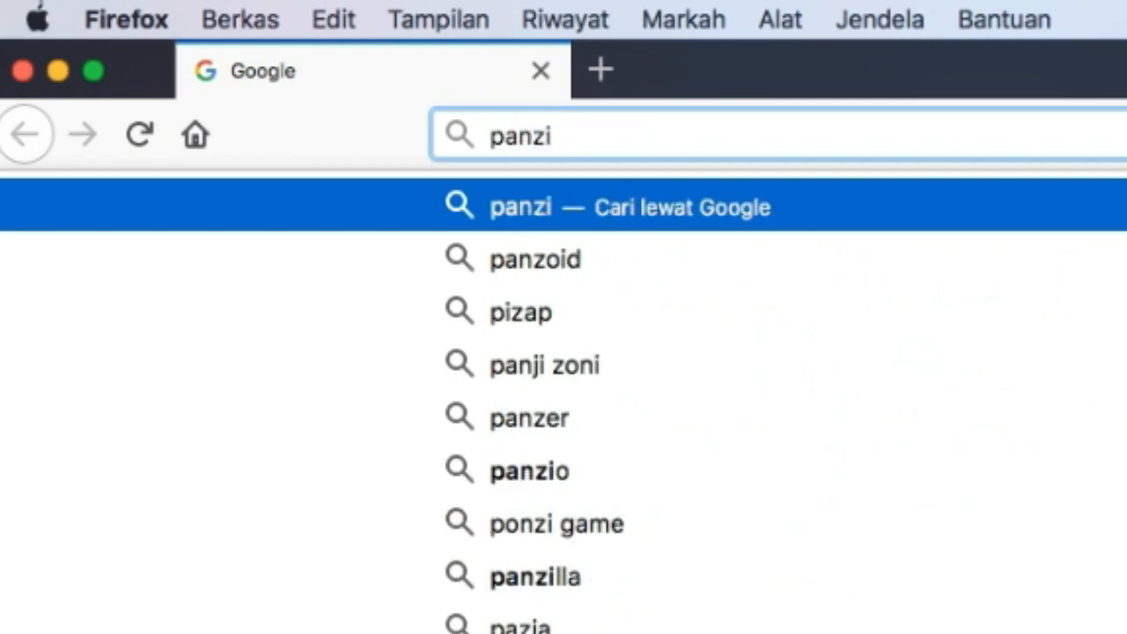
key(BackSpace)
text(oi)
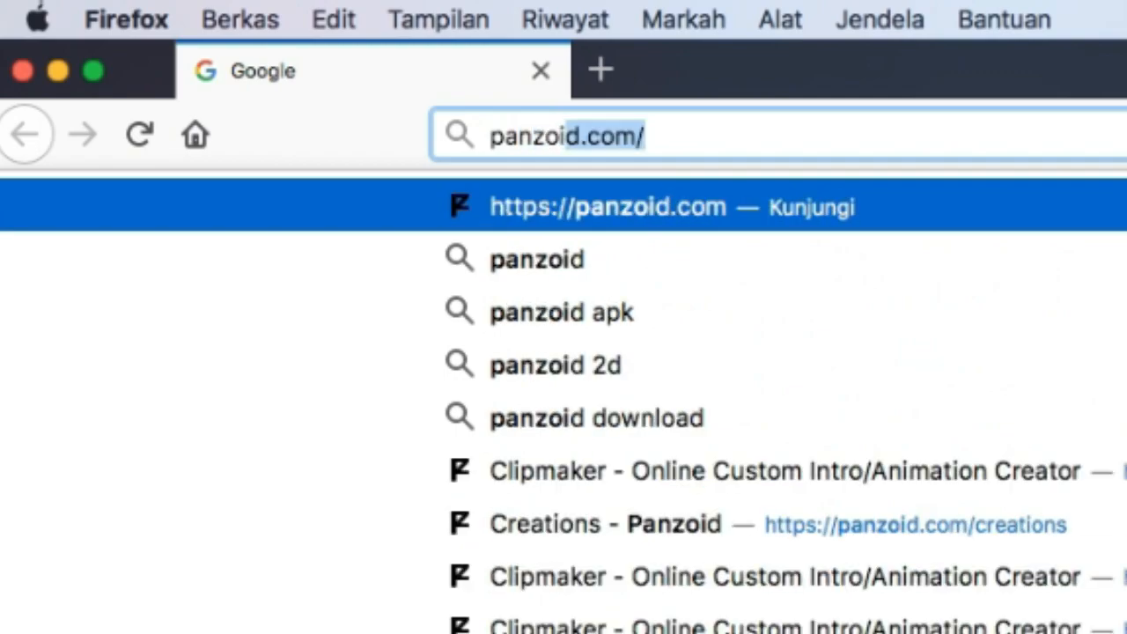
text(d.com)
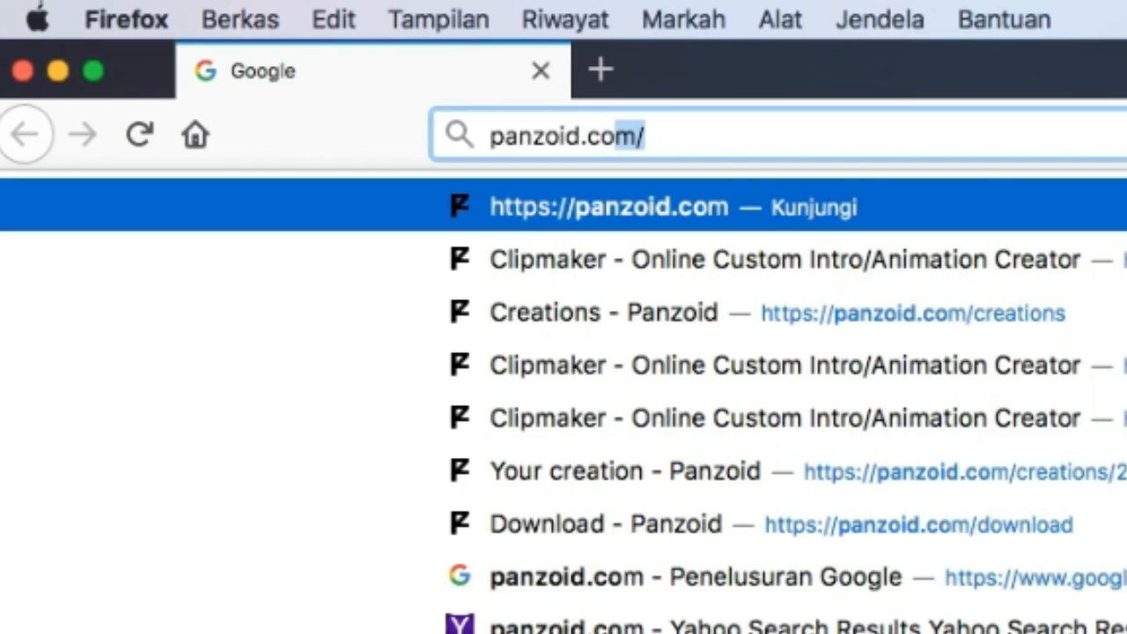
key(Return)
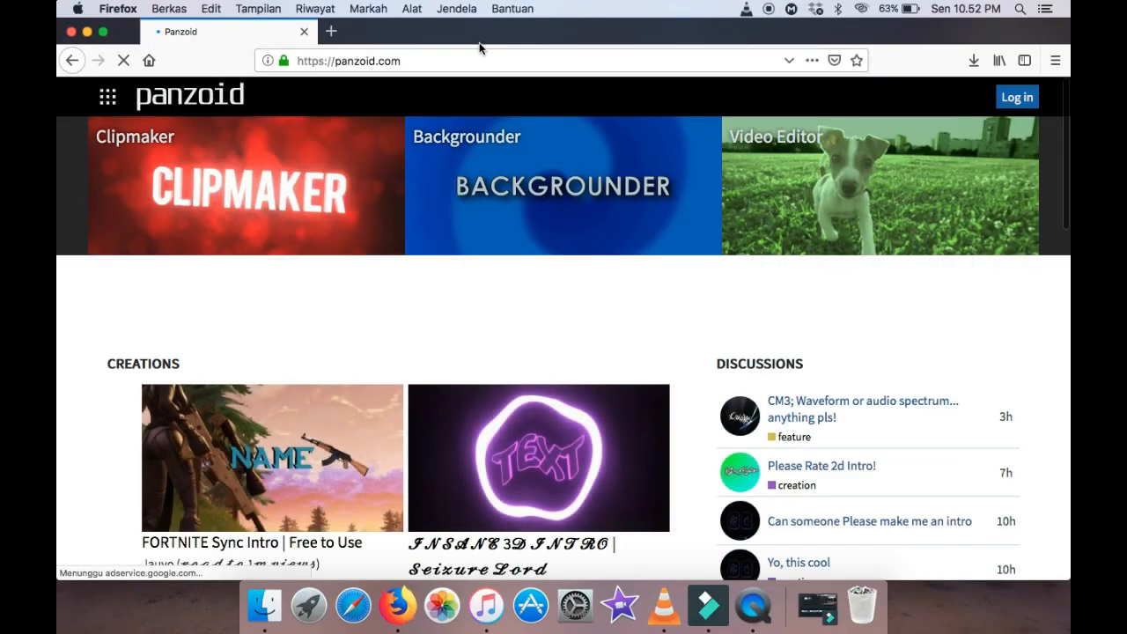
Open the Clipmaker tool and go from its template list to the full creations gallery.
click(110, 99)
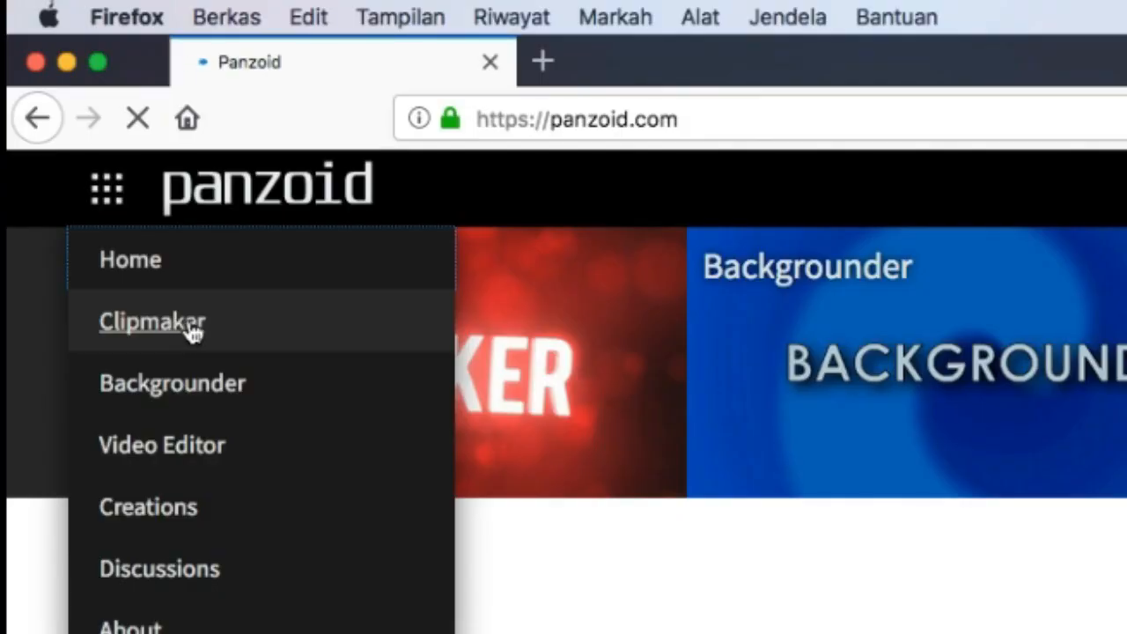
click(197, 328)
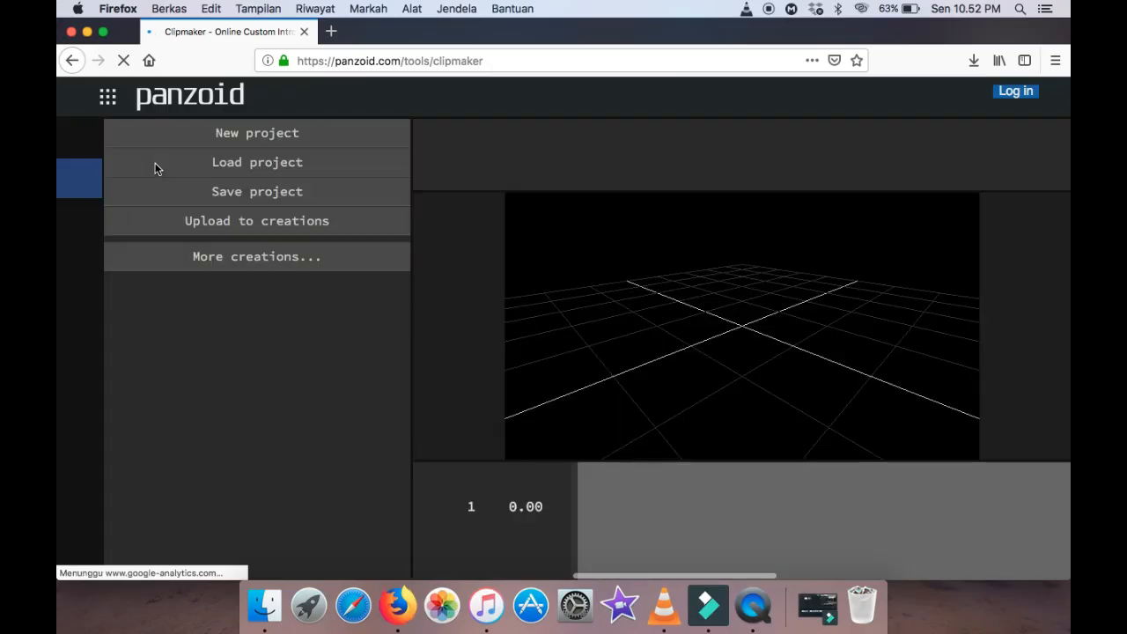
scroll(198, 317, down, 5)
scroll(198, 317, down, 10)
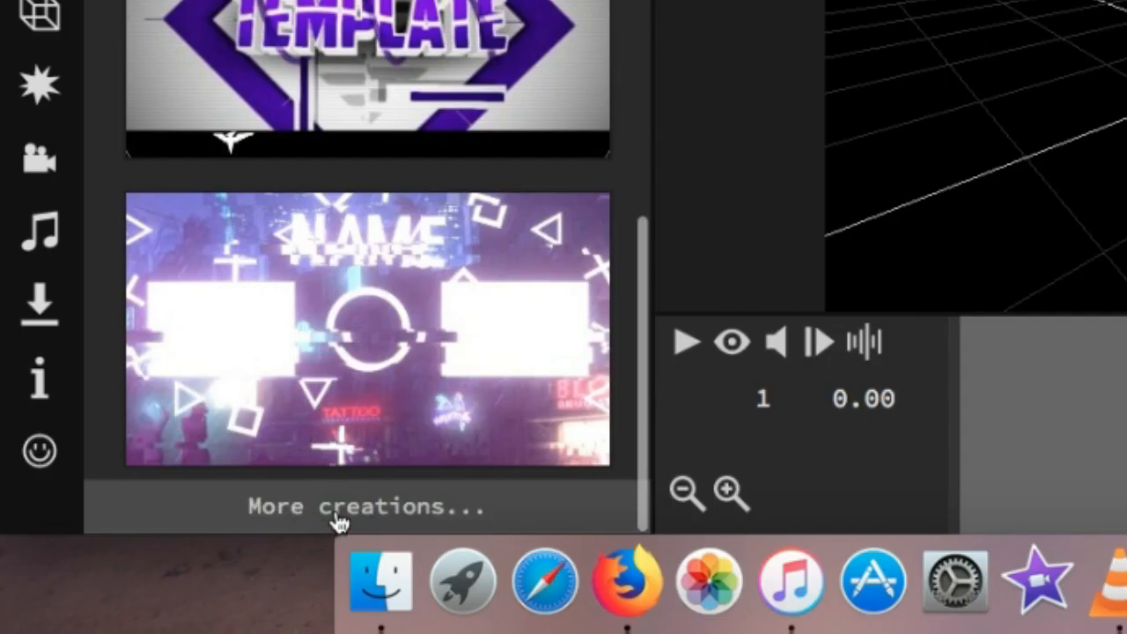
click(237, 565)
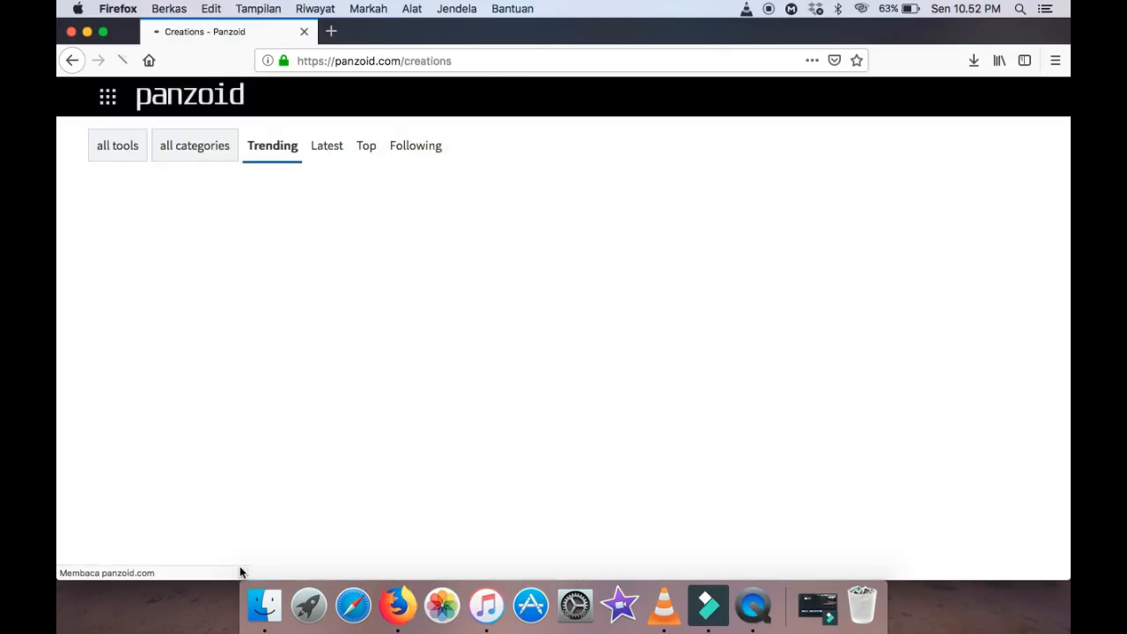
Find the "YouTube End Screen Outro v2" template among the trending creations and open it in Clipmaker.
scroll(322, 443, down, 2)
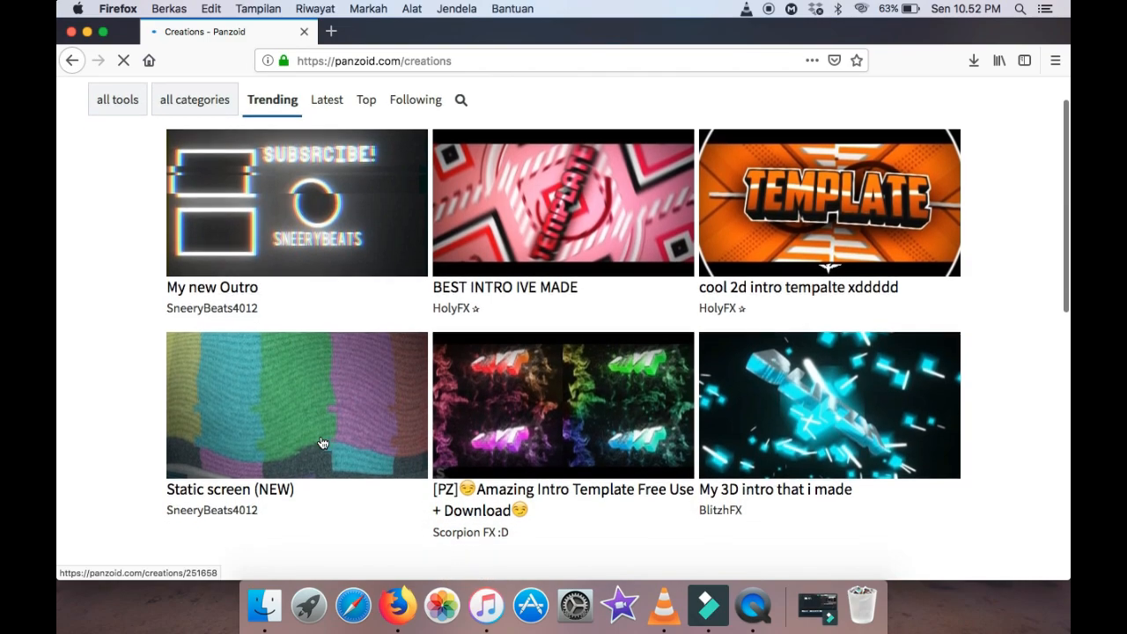
scroll(322, 443, down, 10)
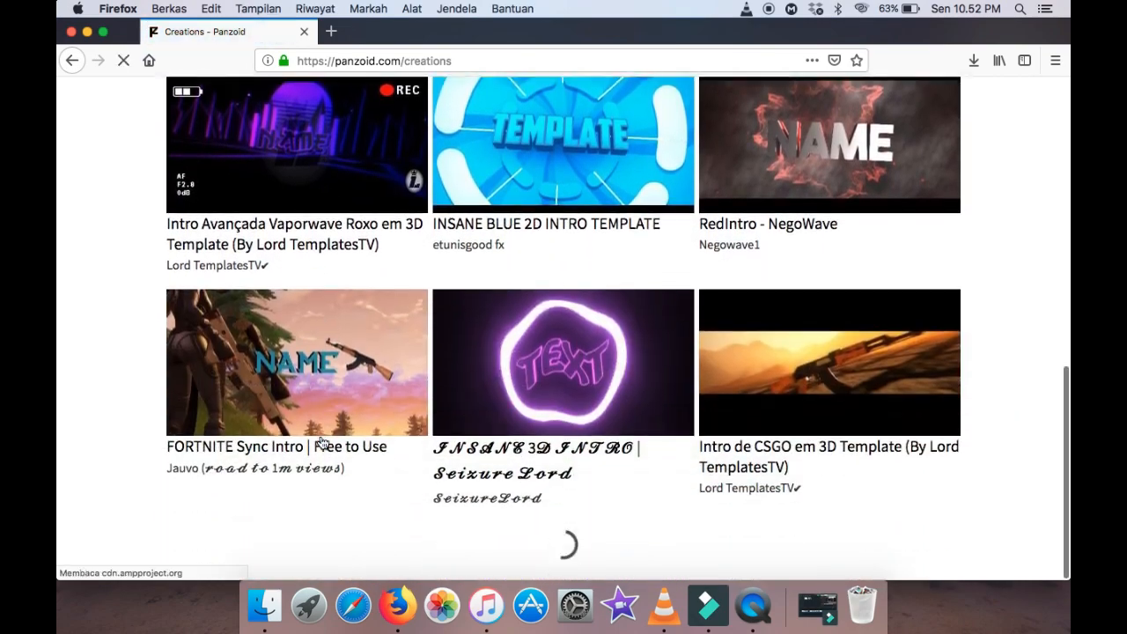
scroll(322, 443, down, 10)
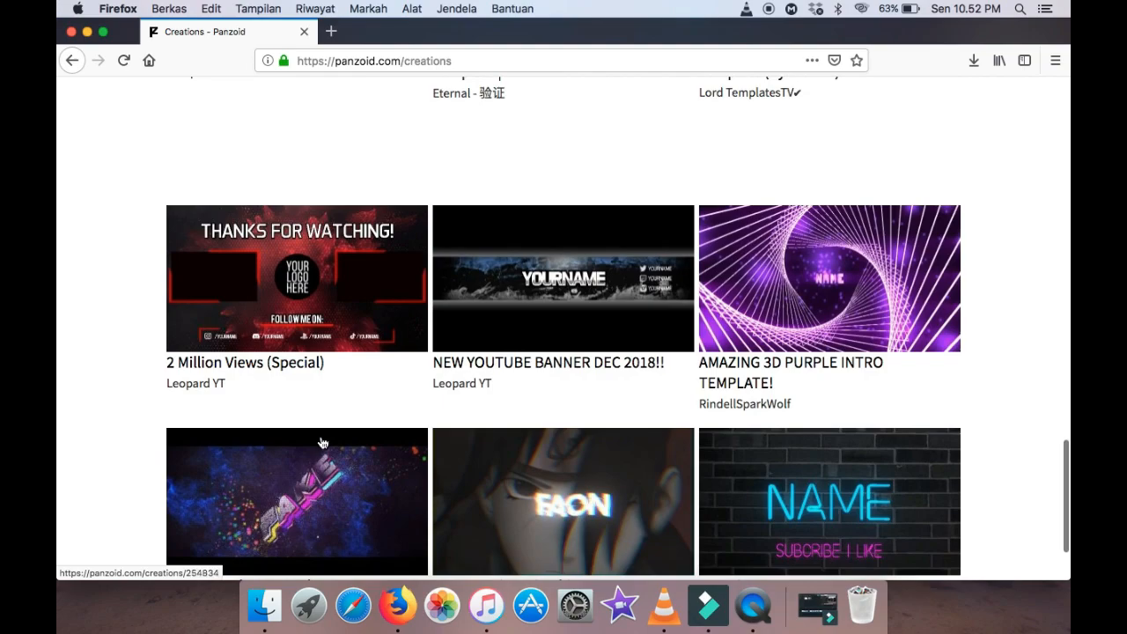
scroll(322, 443, down, 10)
scroll(322, 443, down, 10)
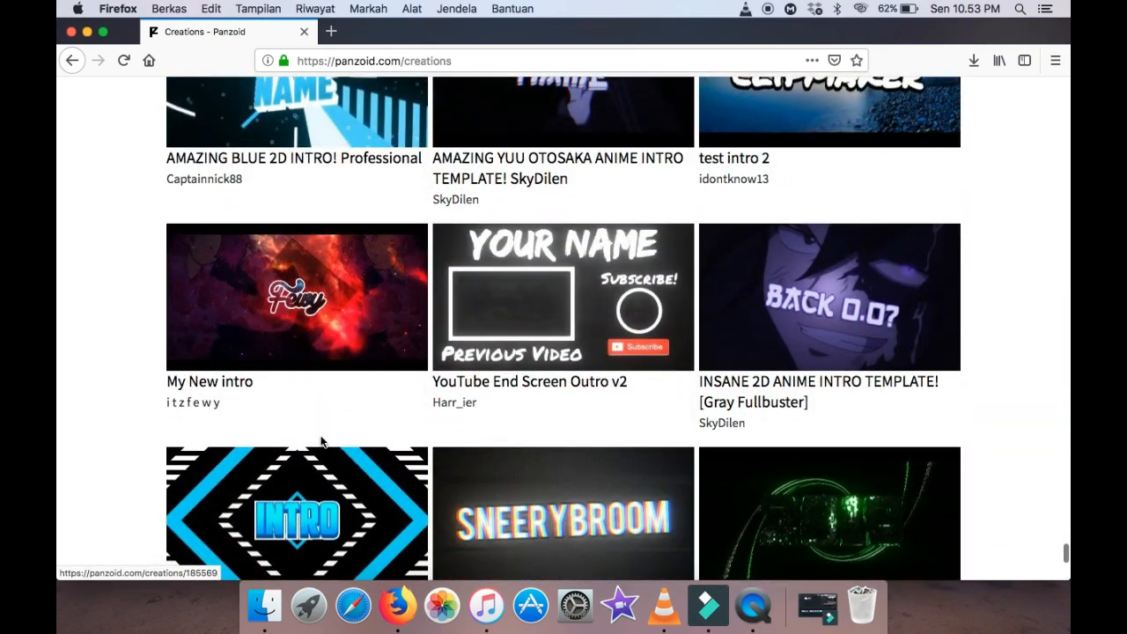
scroll(321, 441, down, 1)
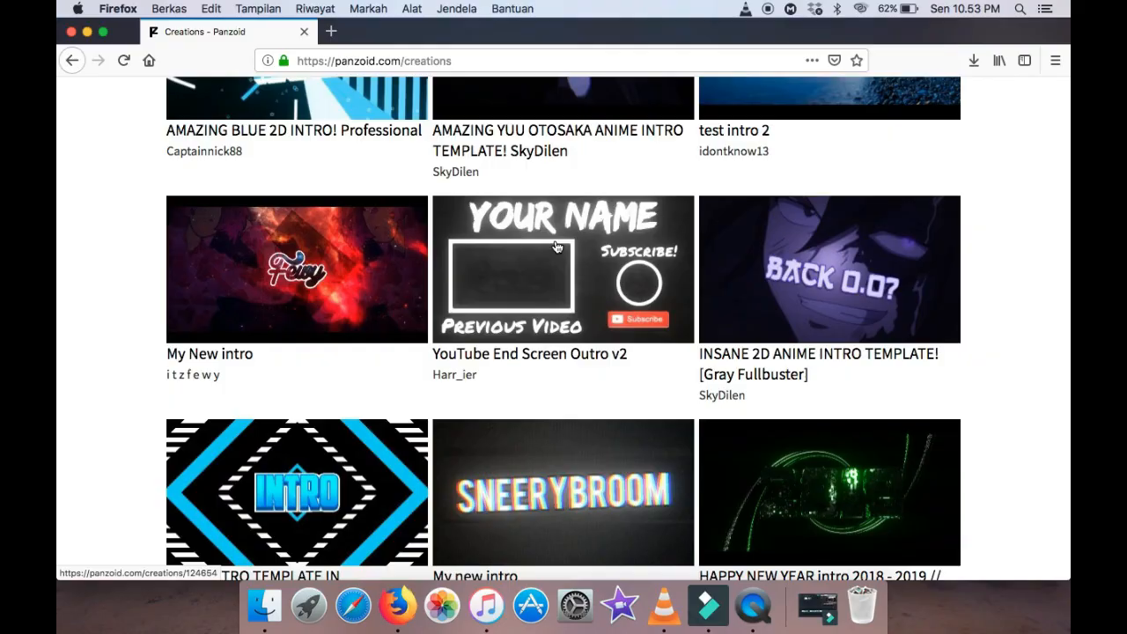
click(556, 246)
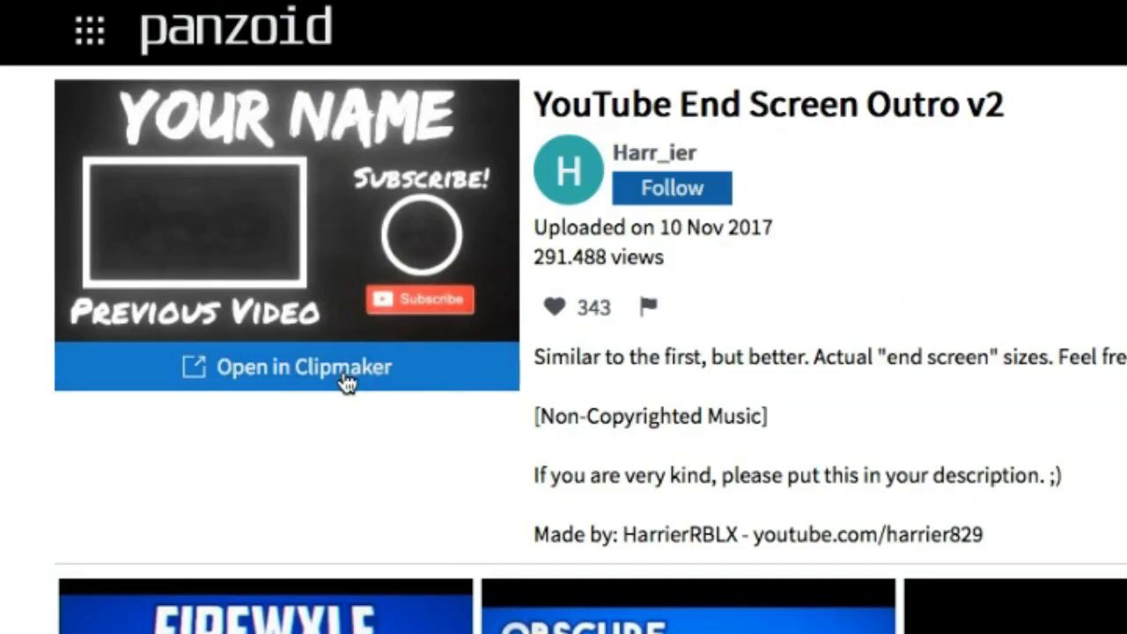
click(345, 383)
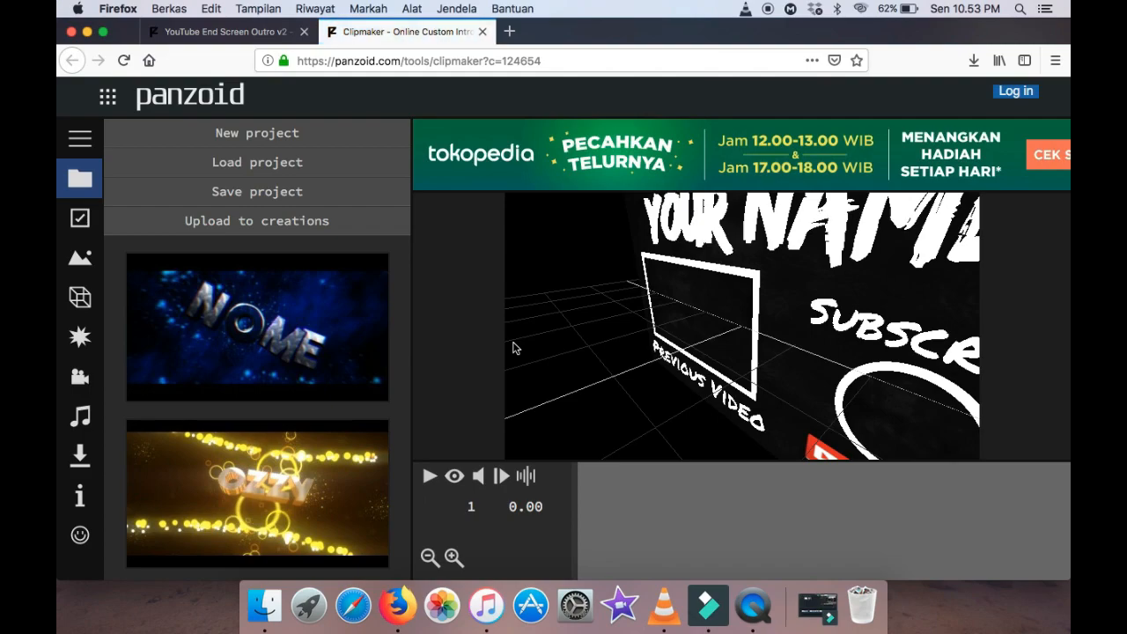
Turn the 3D view to face the outro, play and pause its animation, and switch the camera preview off.
drag(513, 342, 585, 291)
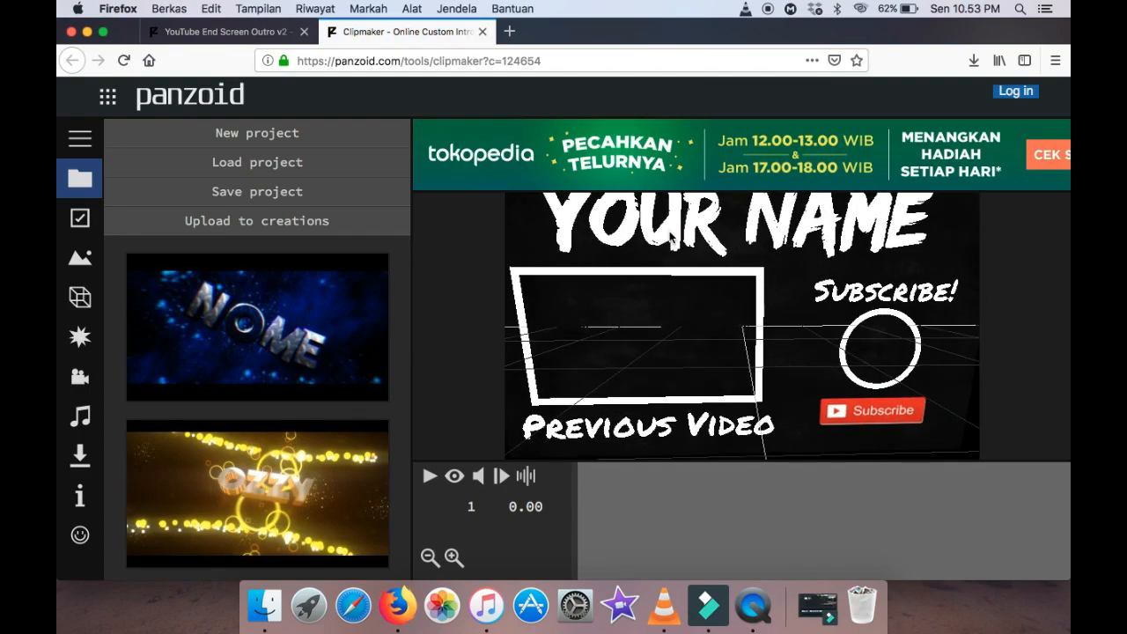
click(430, 476)
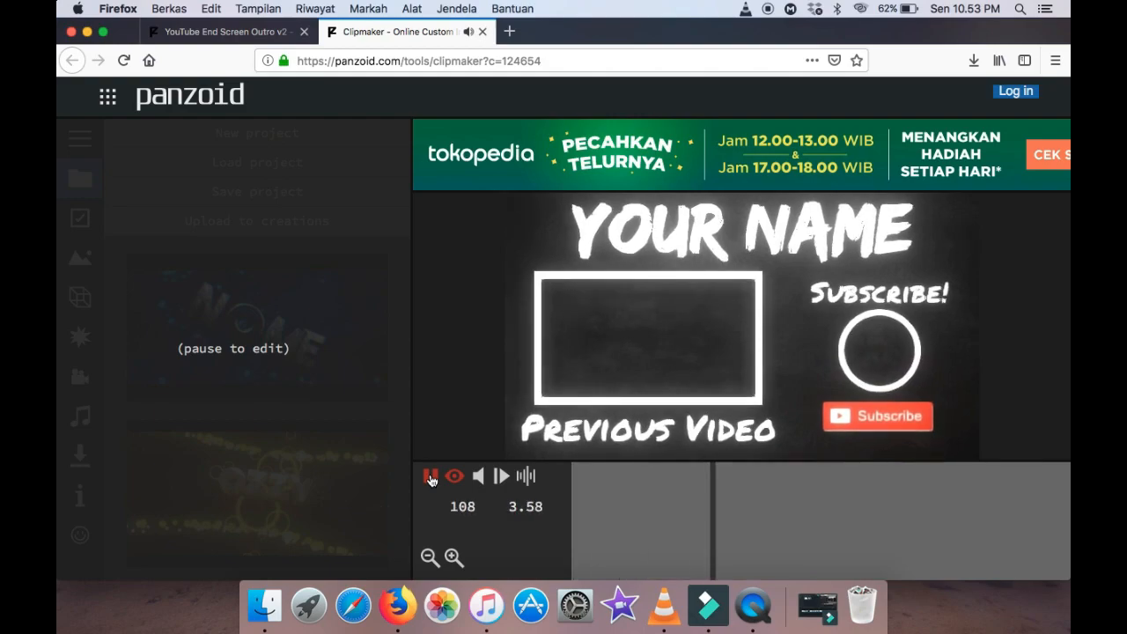
click(430, 476)
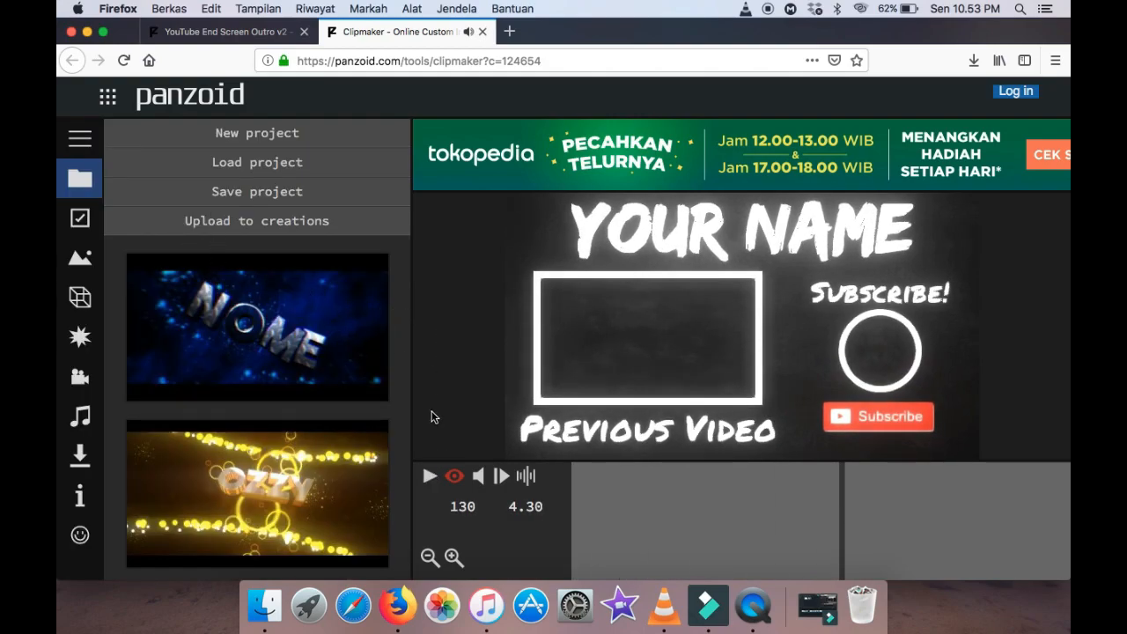
click(456, 476)
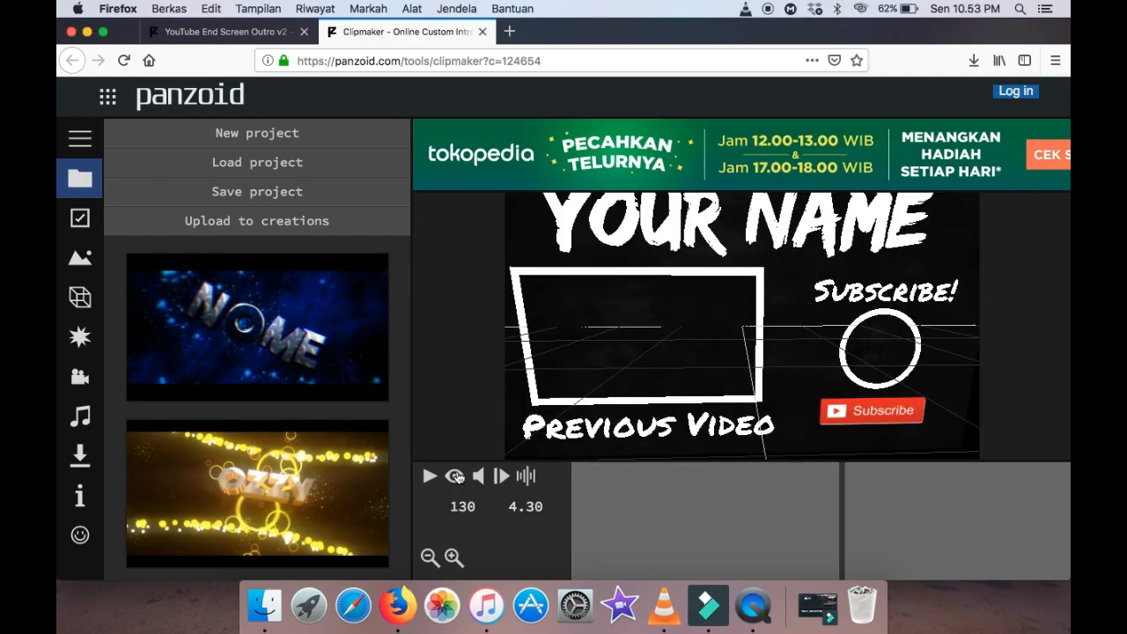
Set the project's frame rate to 60 and its length to 10 seconds.
click(81, 220)
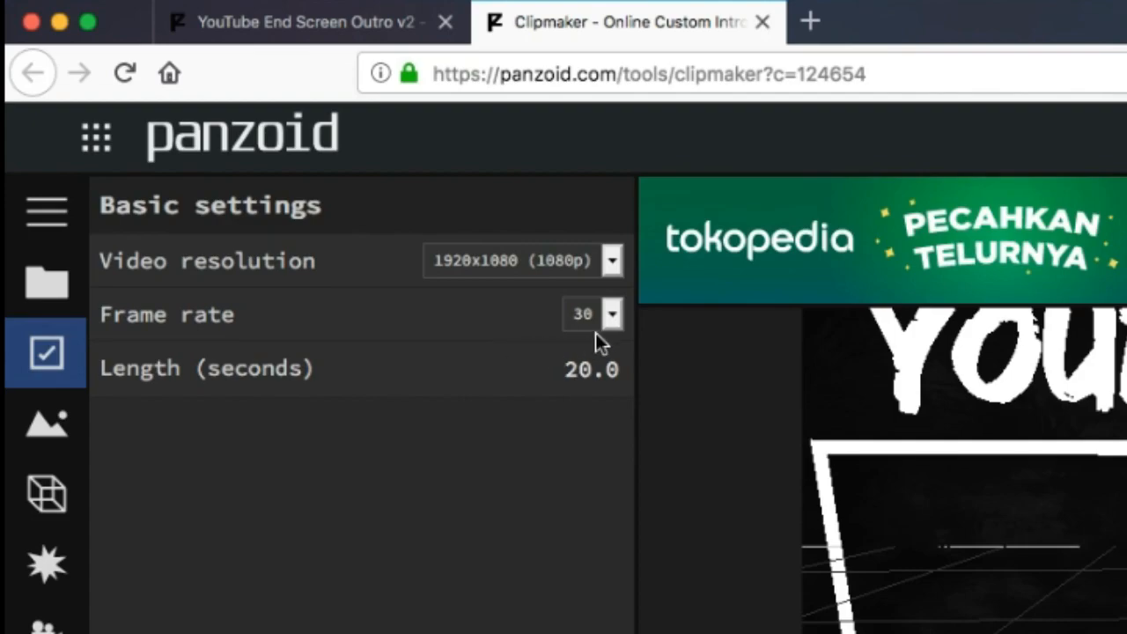
click(613, 317)
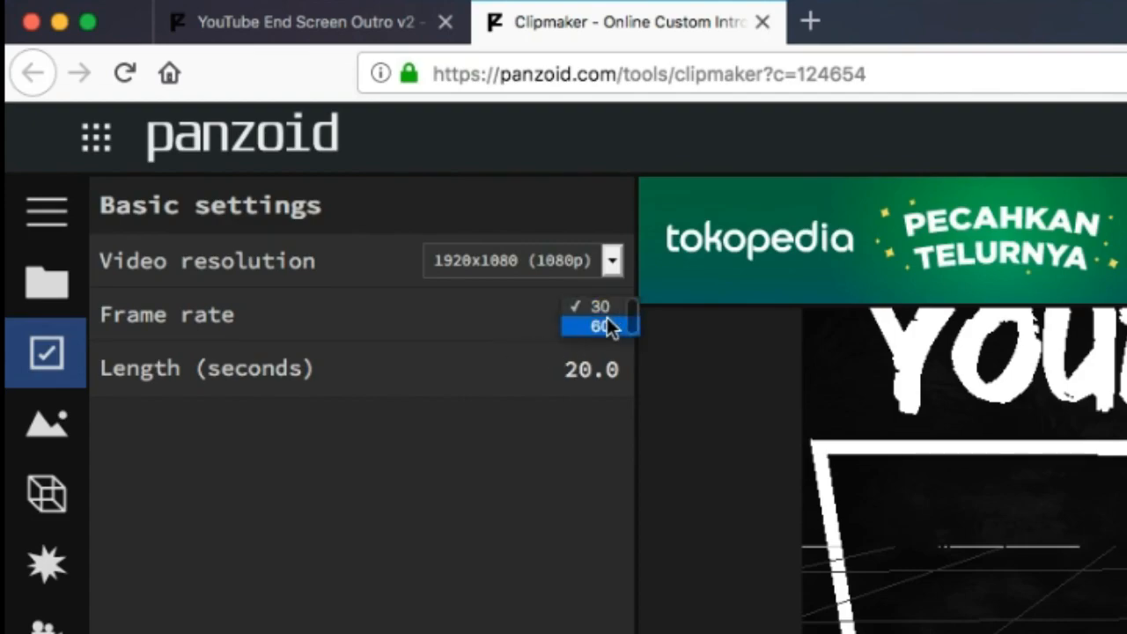
click(607, 319)
click(611, 315)
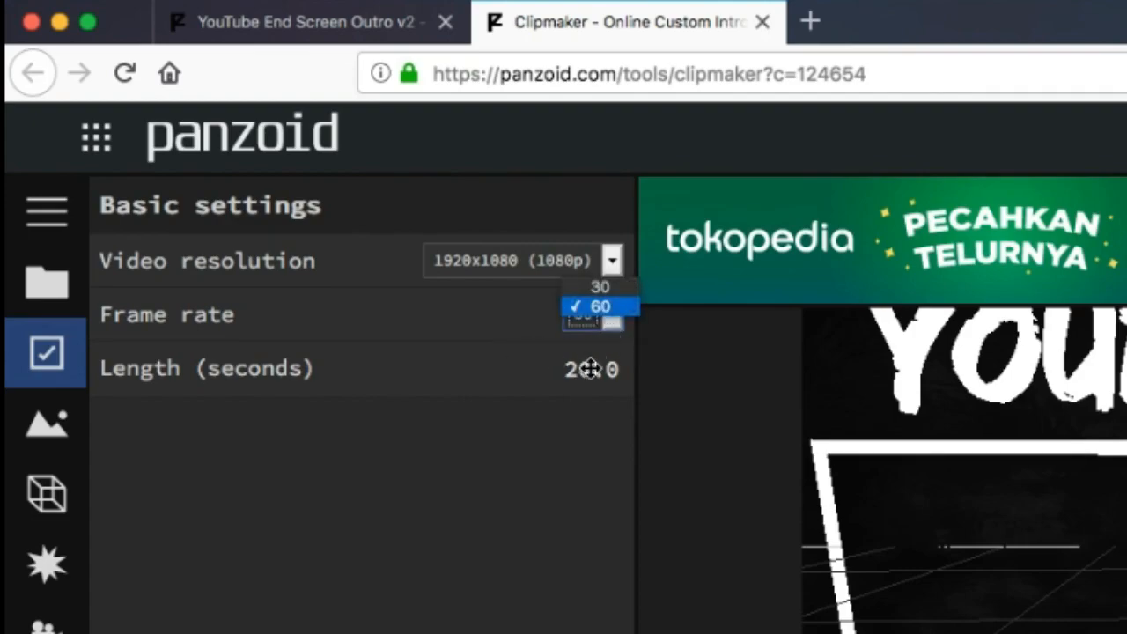
click(588, 374)
click(580, 374)
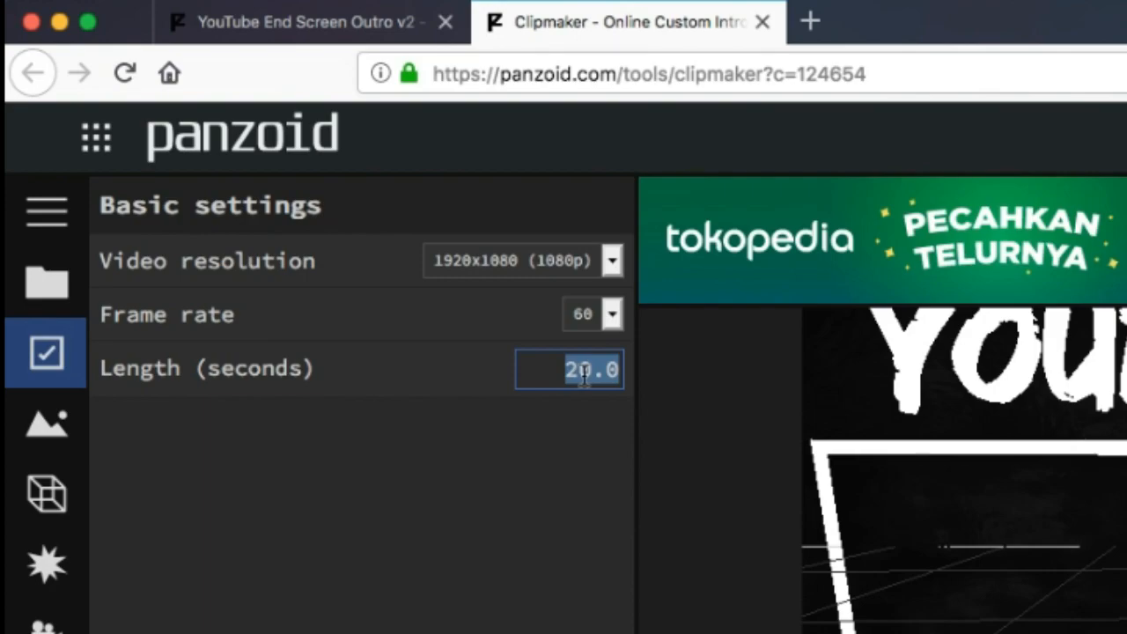
text(10)
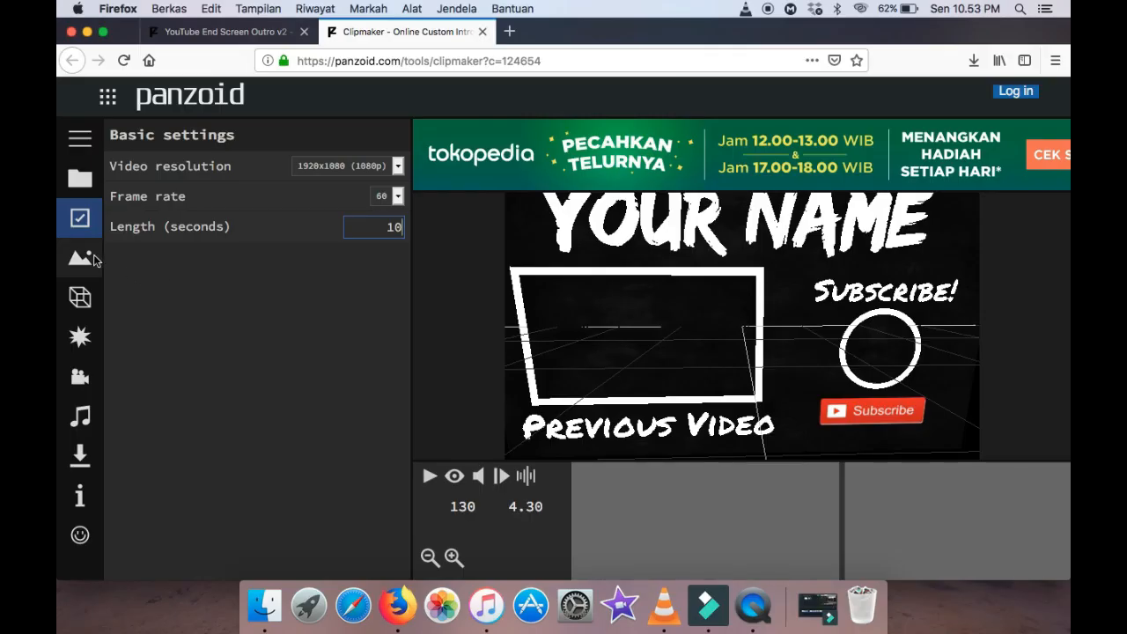
Replace the wording of the "Your Name" 3D text object with the channel name.
click(80, 257)
click(80, 296)
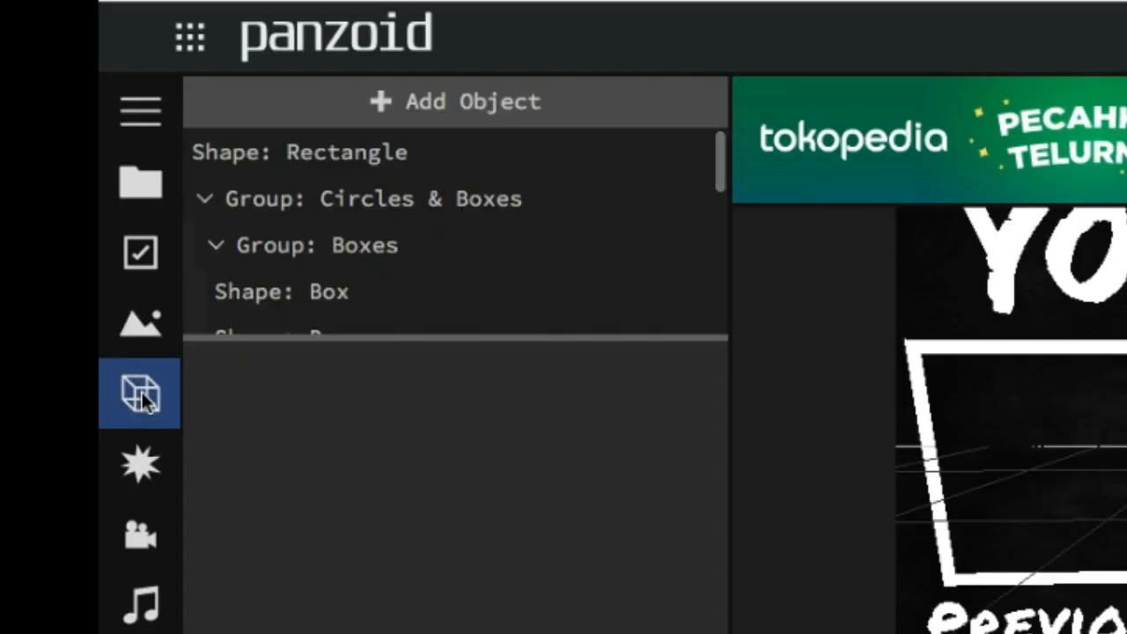
scroll(510, 256, down, 5)
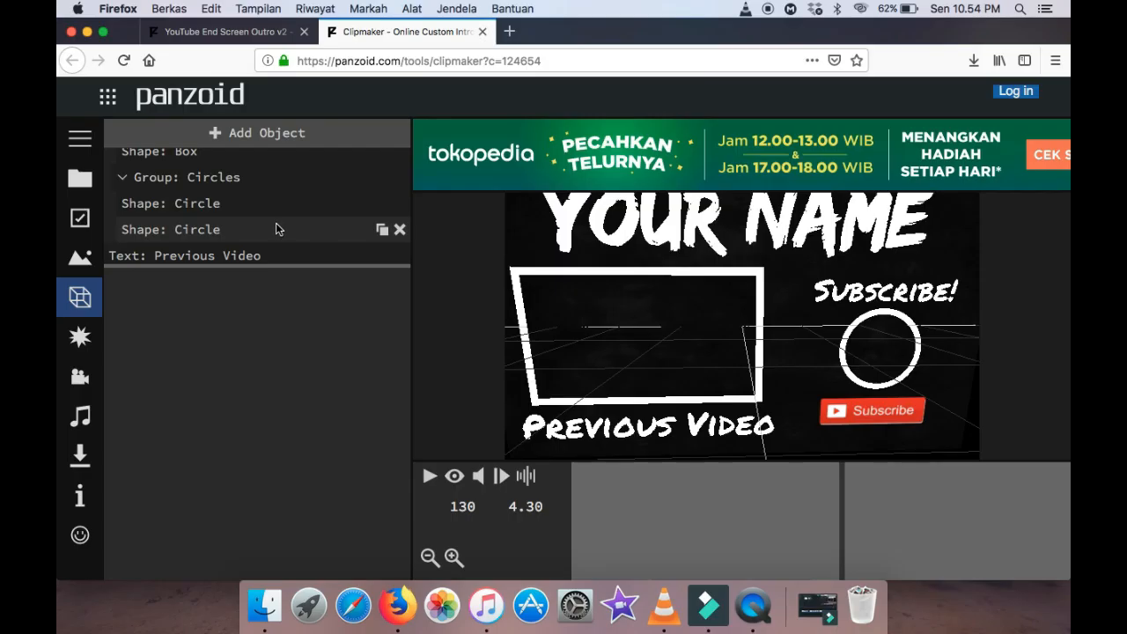
scroll(275, 229, down, 2)
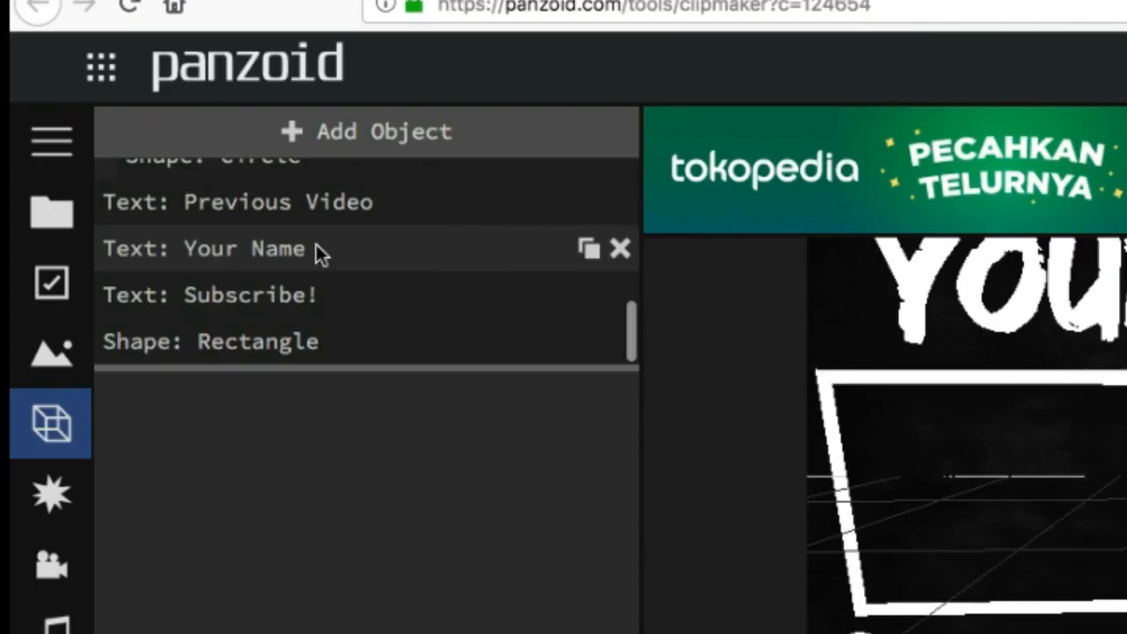
click(232, 200)
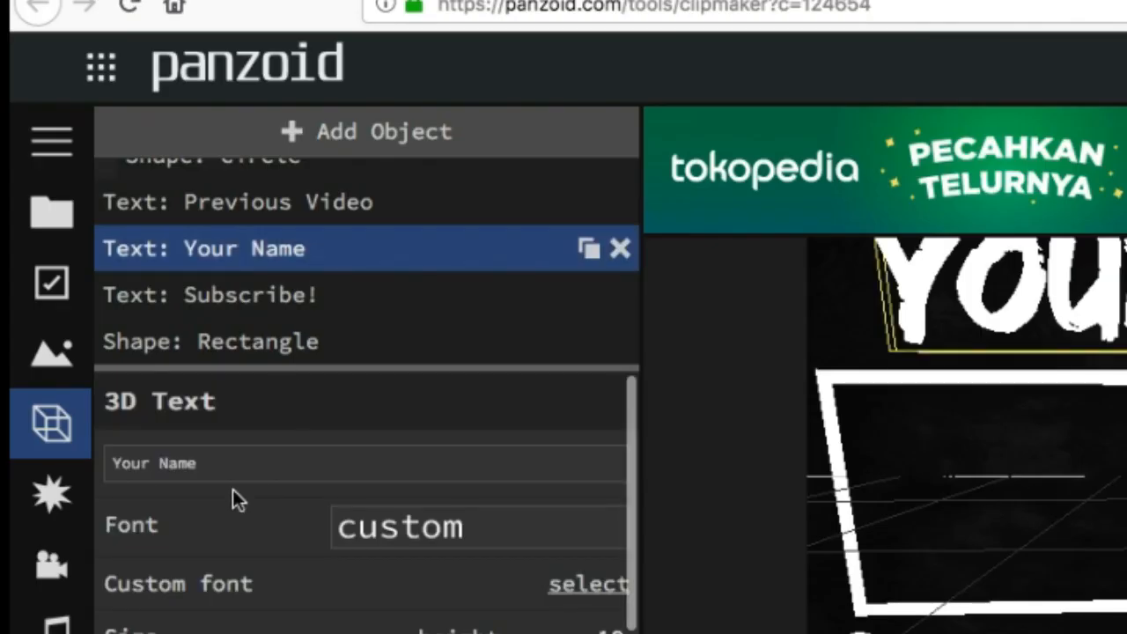
click(234, 463)
key(BackSpace)
key(BackSpace)
key(BackSpace)
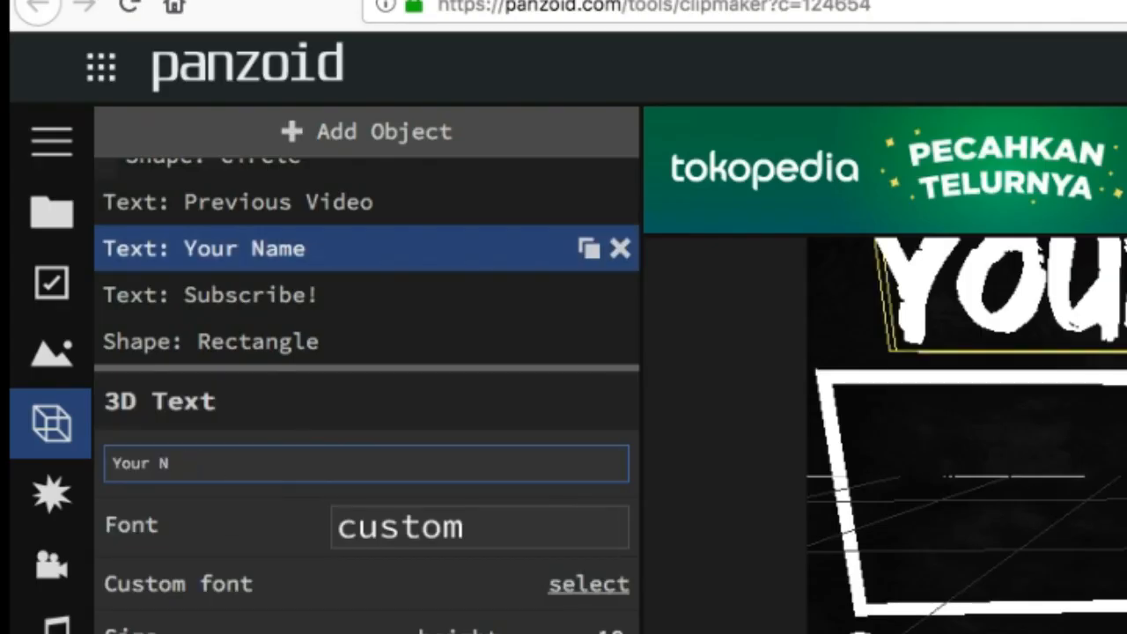
key(BackSpace)
key(BackSpace)
key(BackSpace)
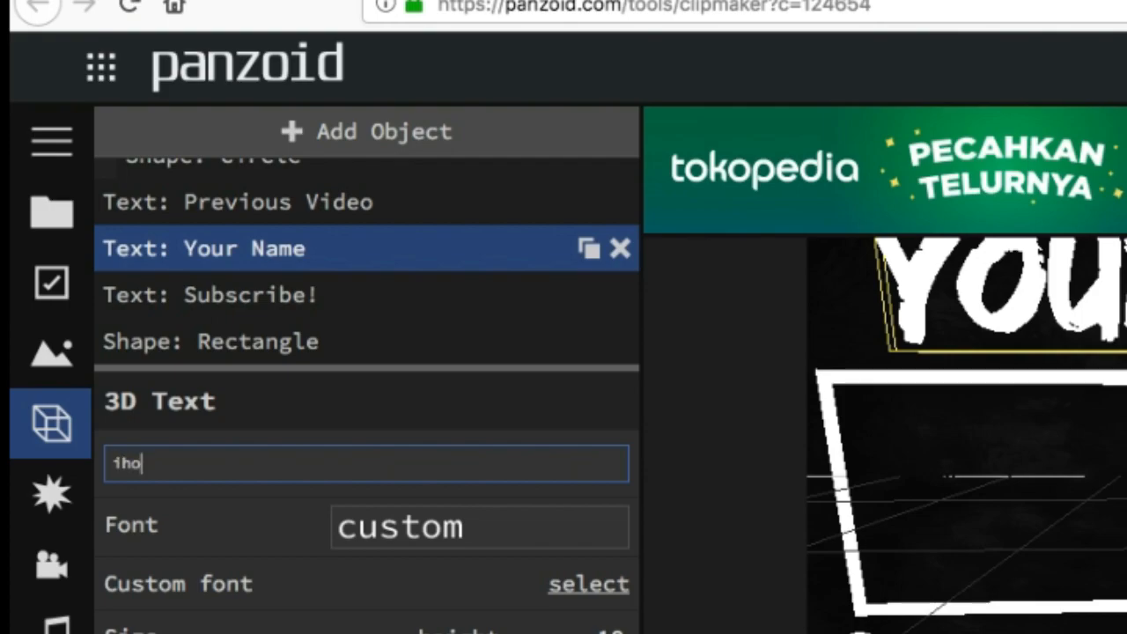
key(BackSpace)
key(BackSpace)
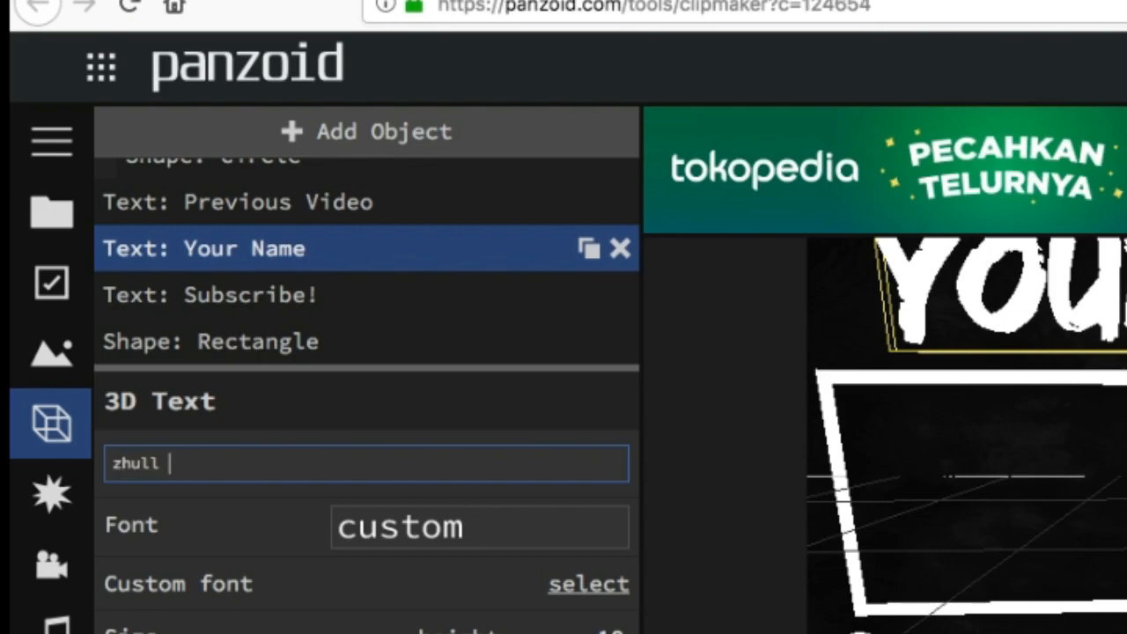
text(zhull ihome)
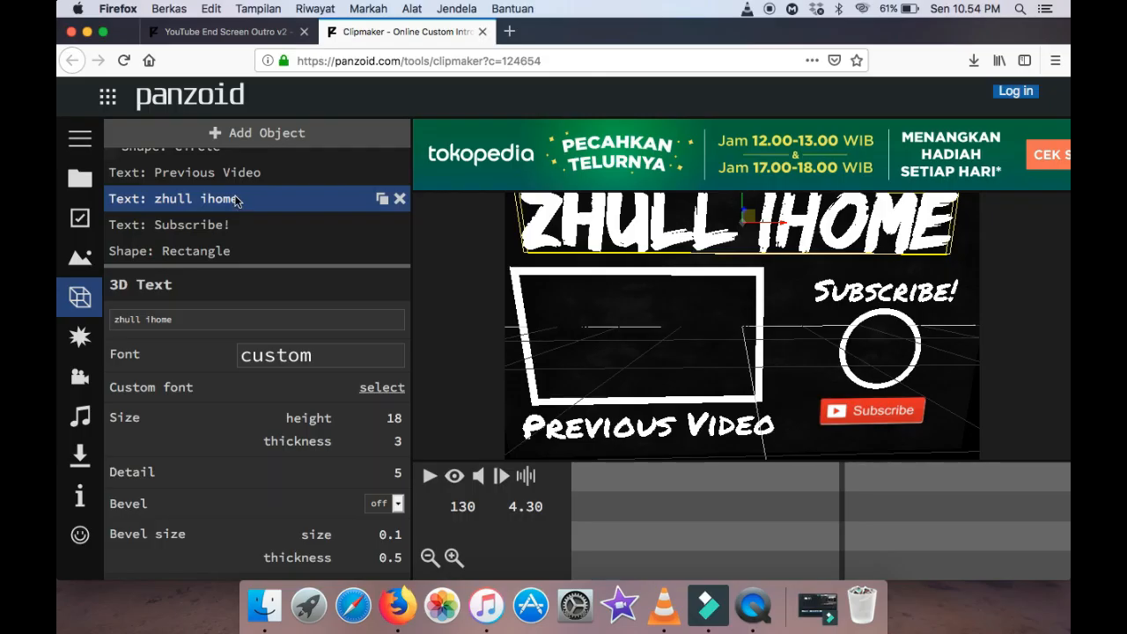
Set the appearance of the second box in the Boxes group to video.
scroll(234, 201, up, 3)
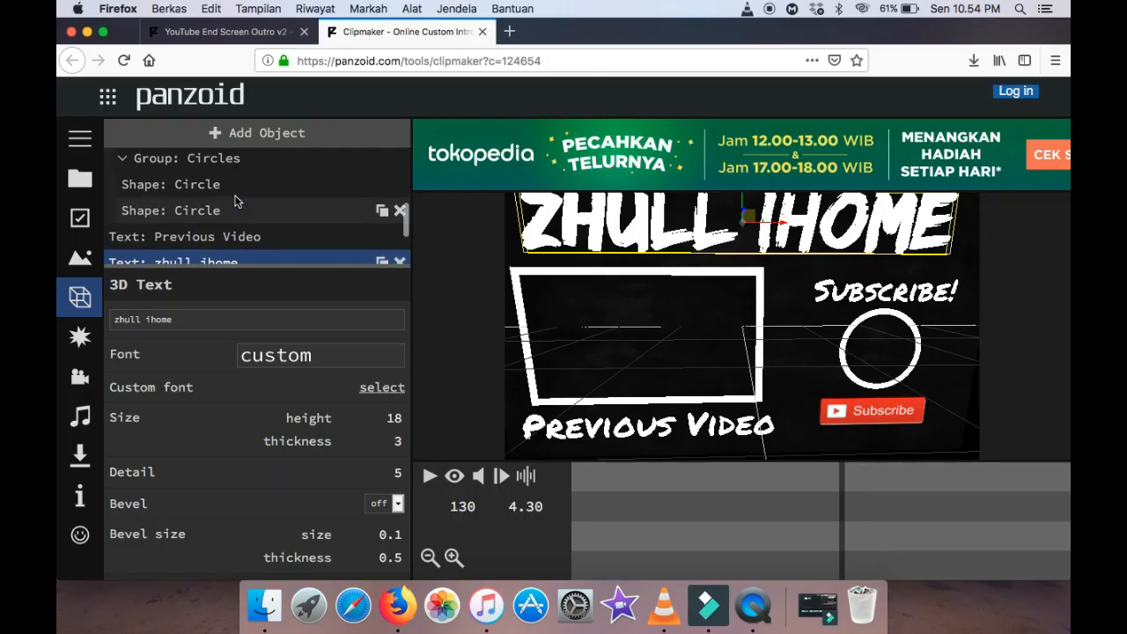
scroll(234, 200, up, 1)
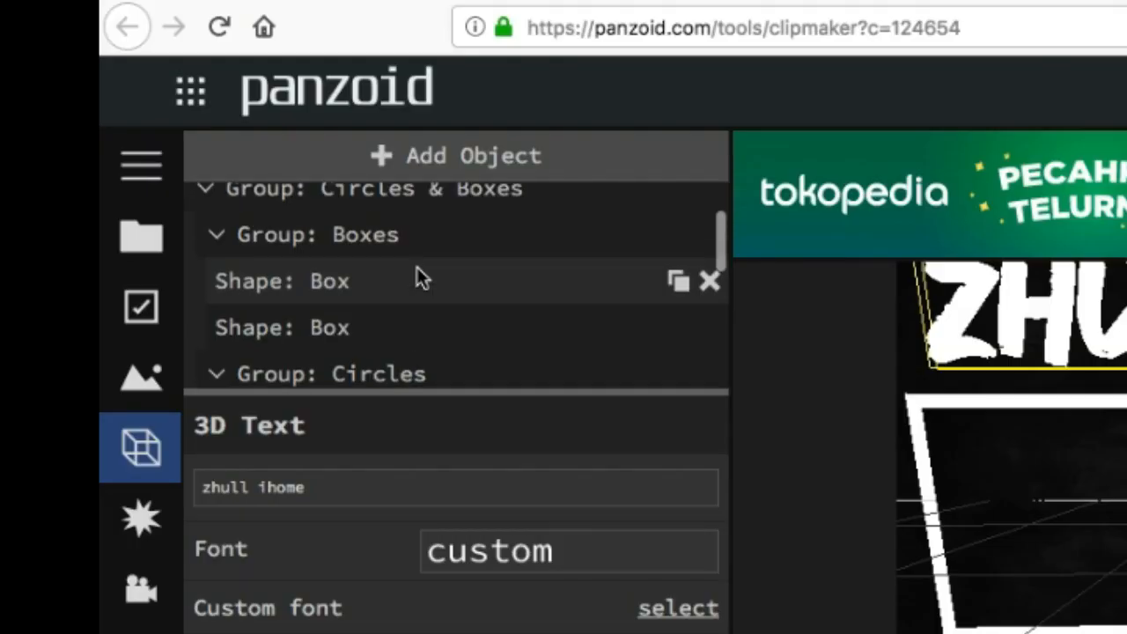
click(357, 328)
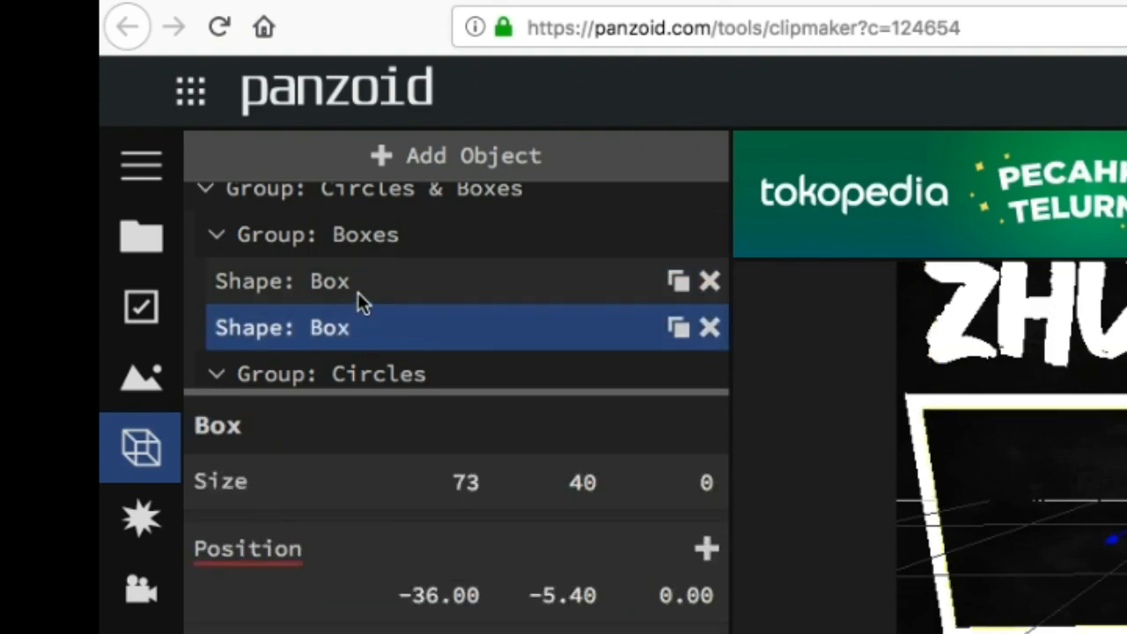
click(361, 283)
click(361, 327)
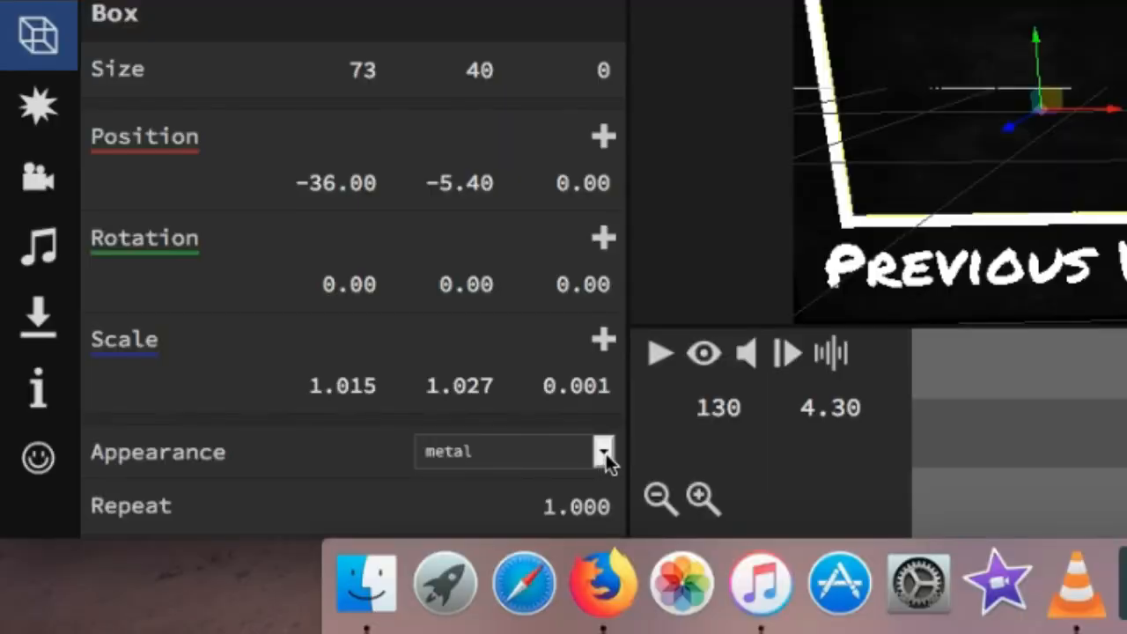
click(604, 453)
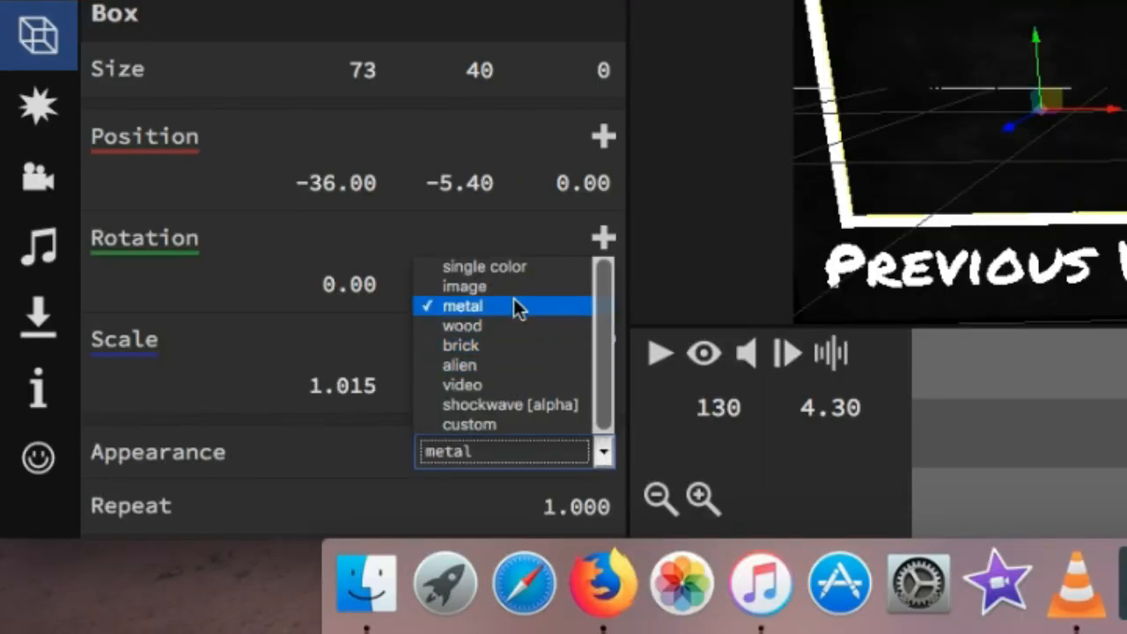
click(508, 386)
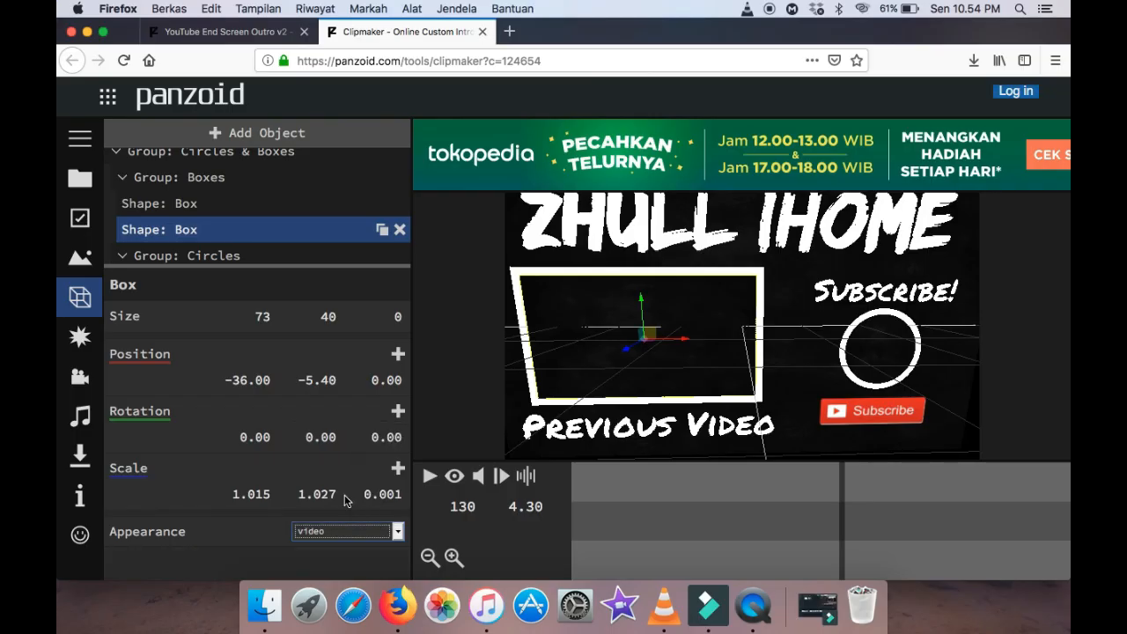
Load "Menyetel ulang mikroskop macet naik turun.mp4" from the Desktop as the box's video.
scroll(355, 405, down, 3)
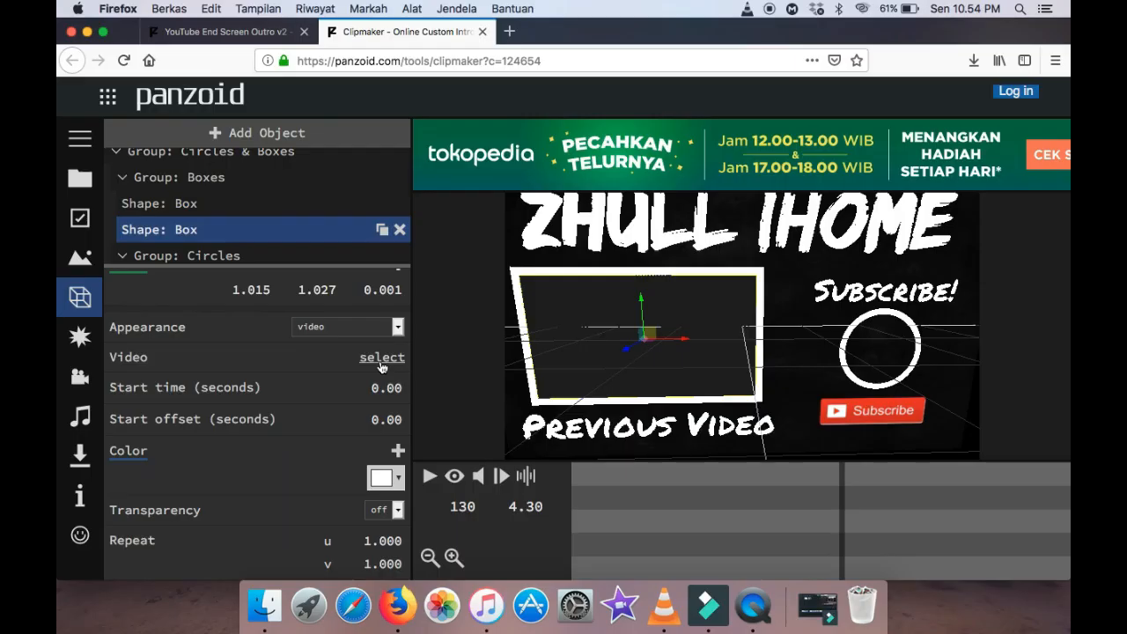
click(580, 411)
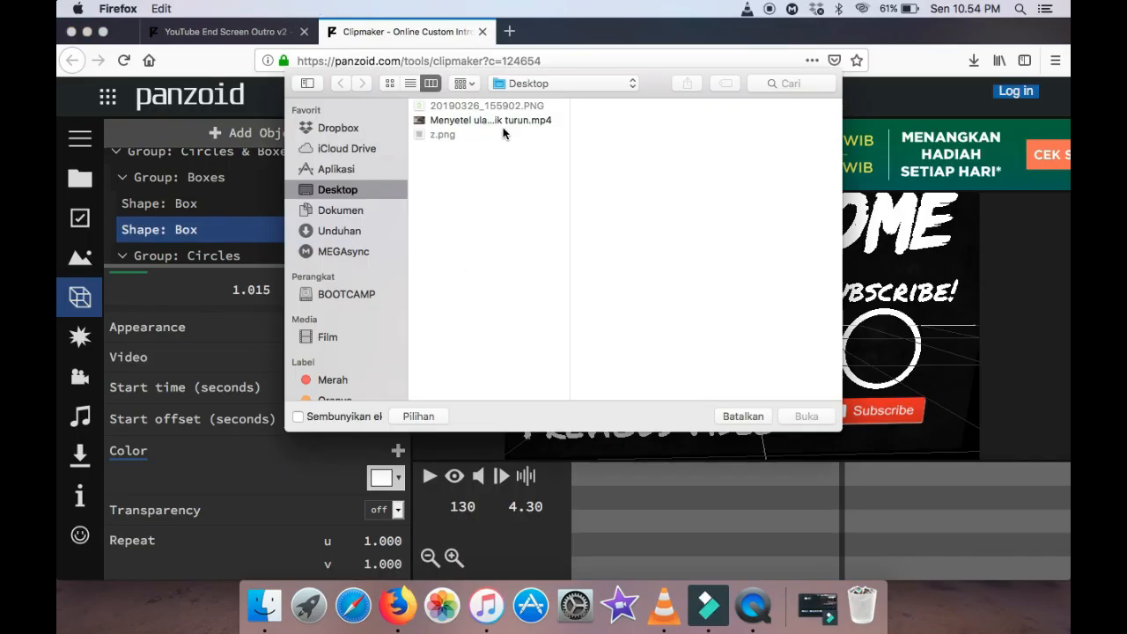
click(466, 121)
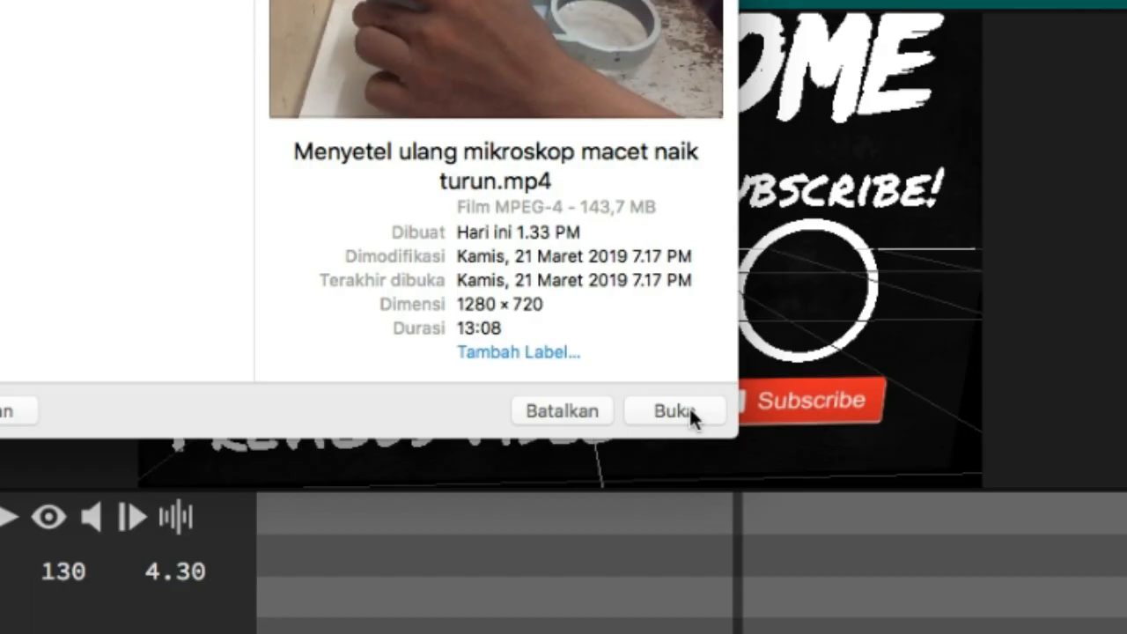
click(805, 415)
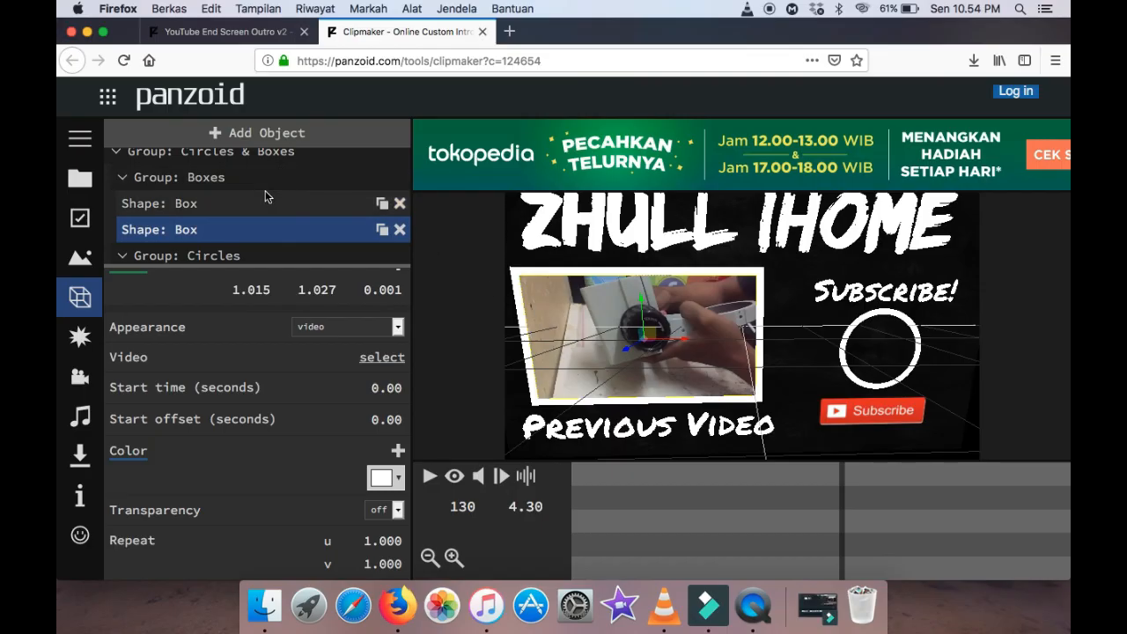
Set the appearance of the second circle in the Circles group to image.
scroll(265, 196, down, 2)
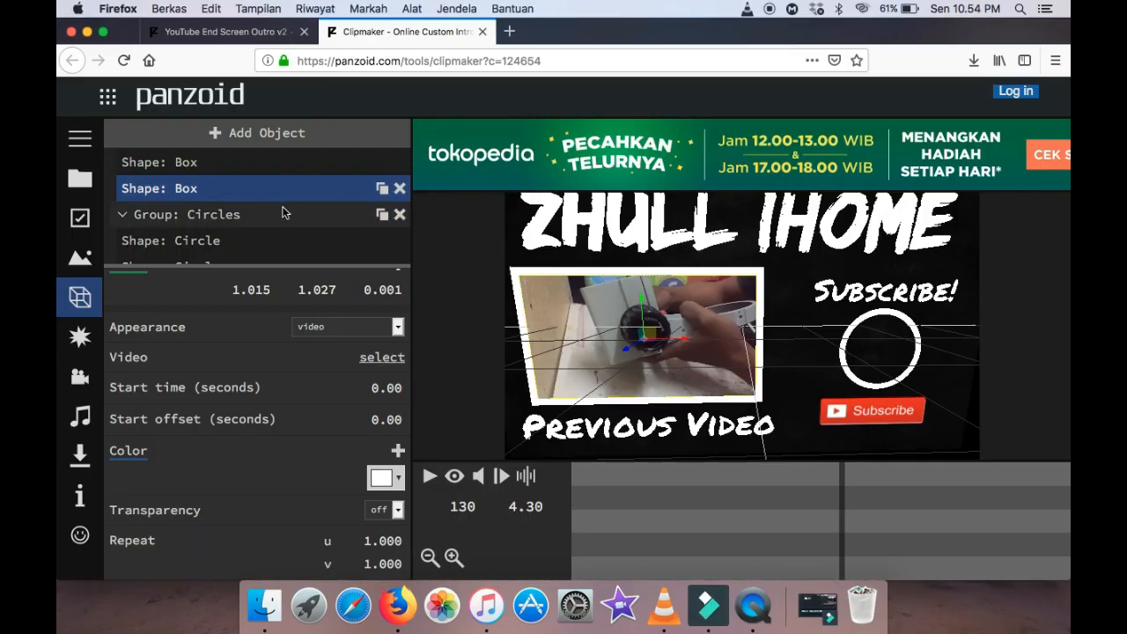
scroll(285, 211, down, 2)
scroll(283, 212, down, 1)
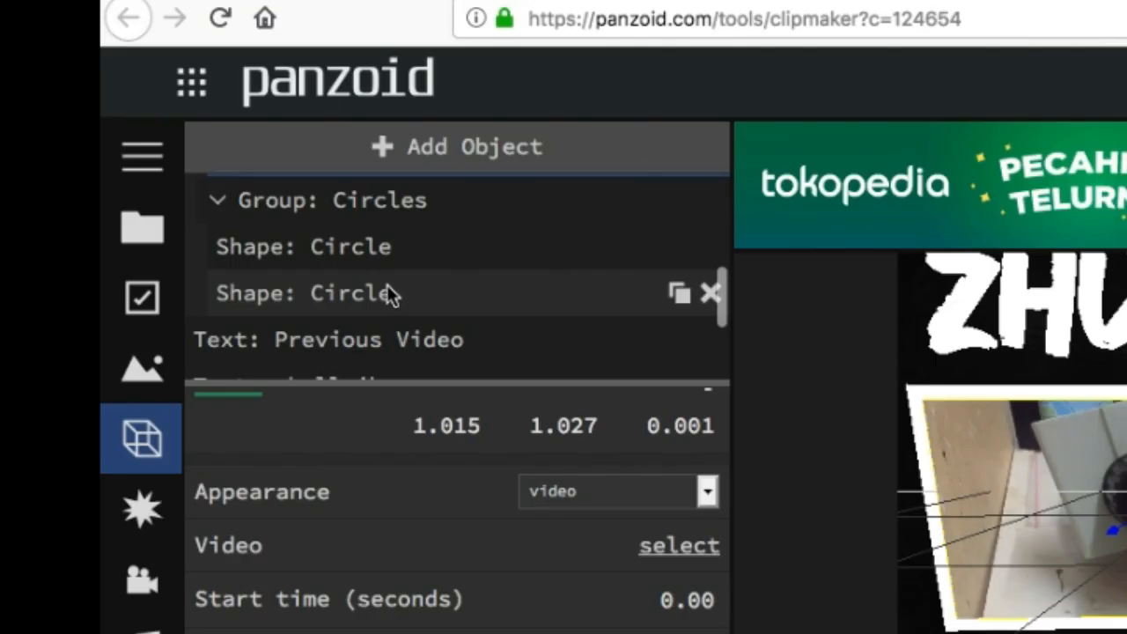
click(220, 214)
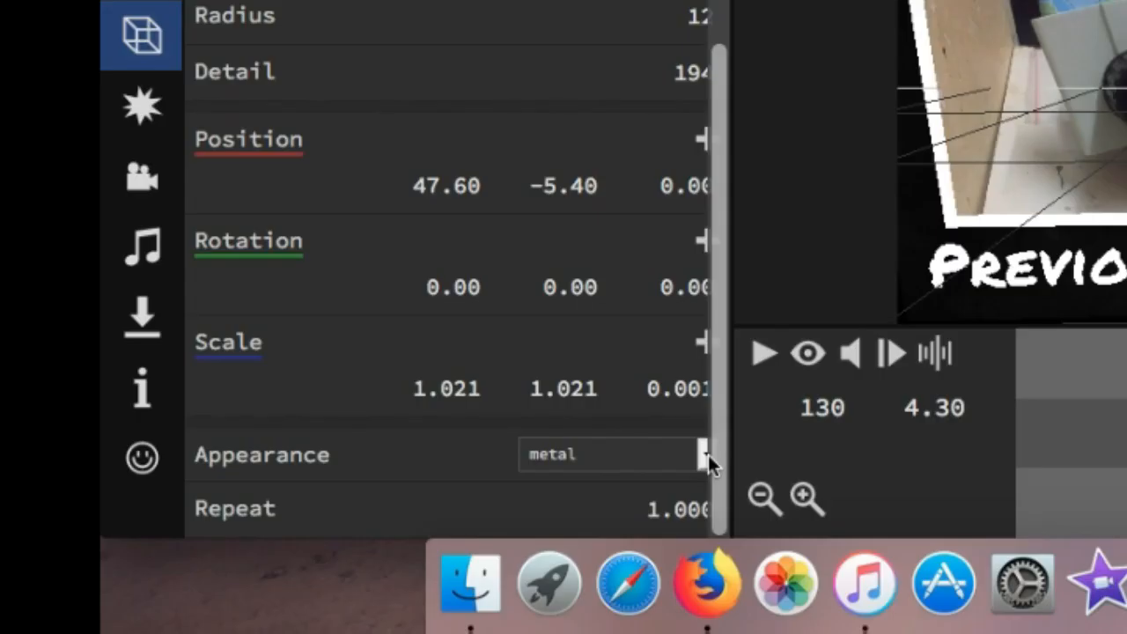
click(692, 453)
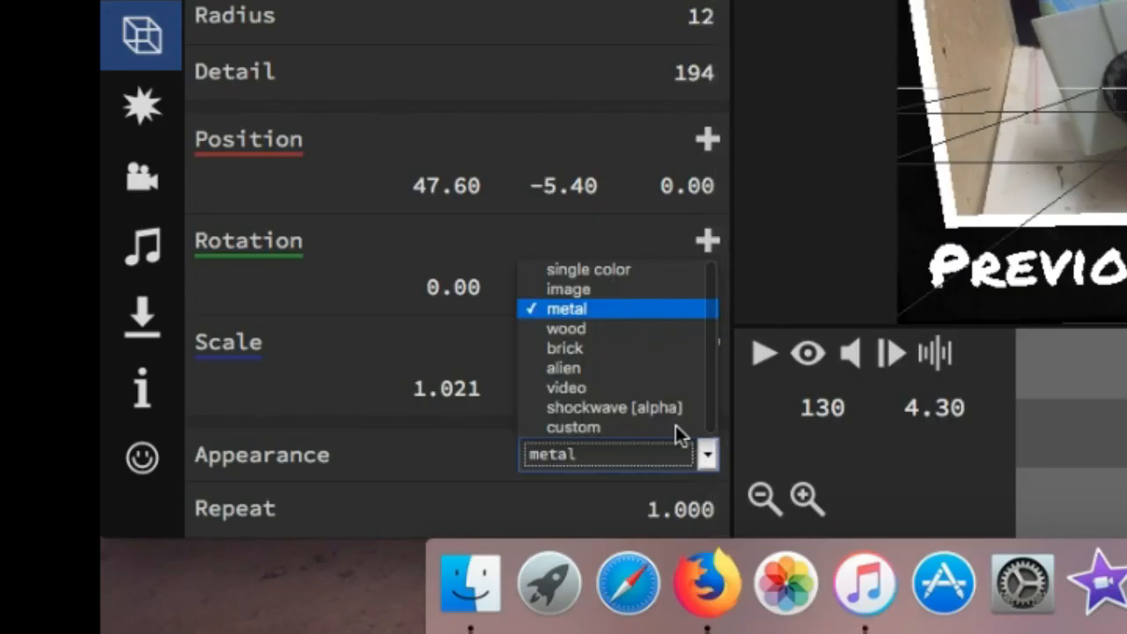
click(645, 290)
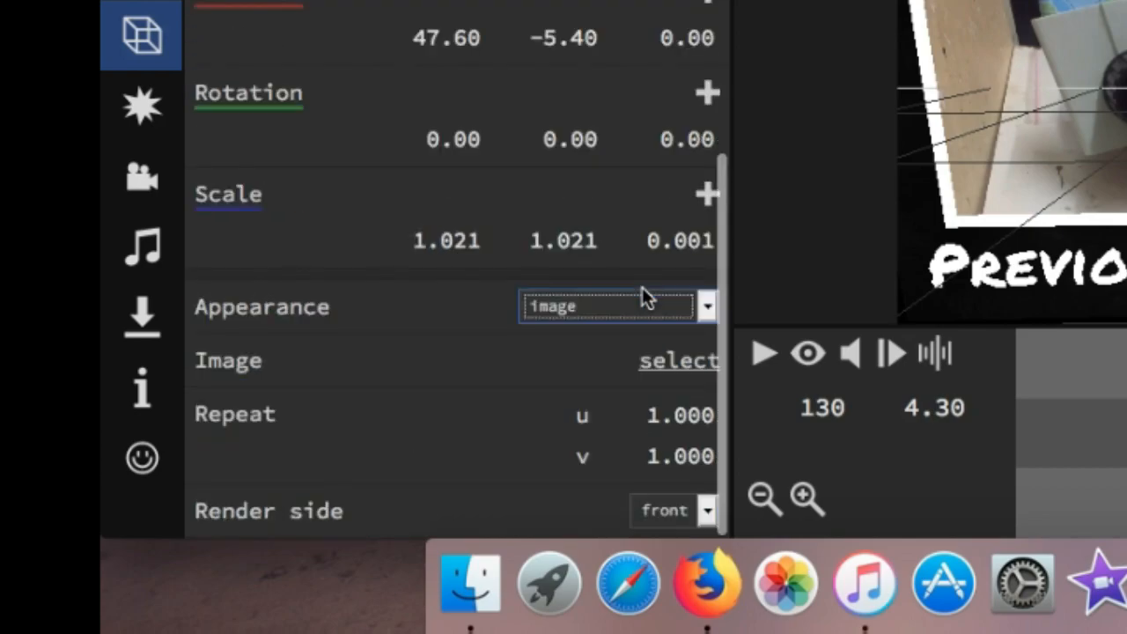
Load 20190326_155902.PNG from the Desktop as the circle's image.
click(674, 361)
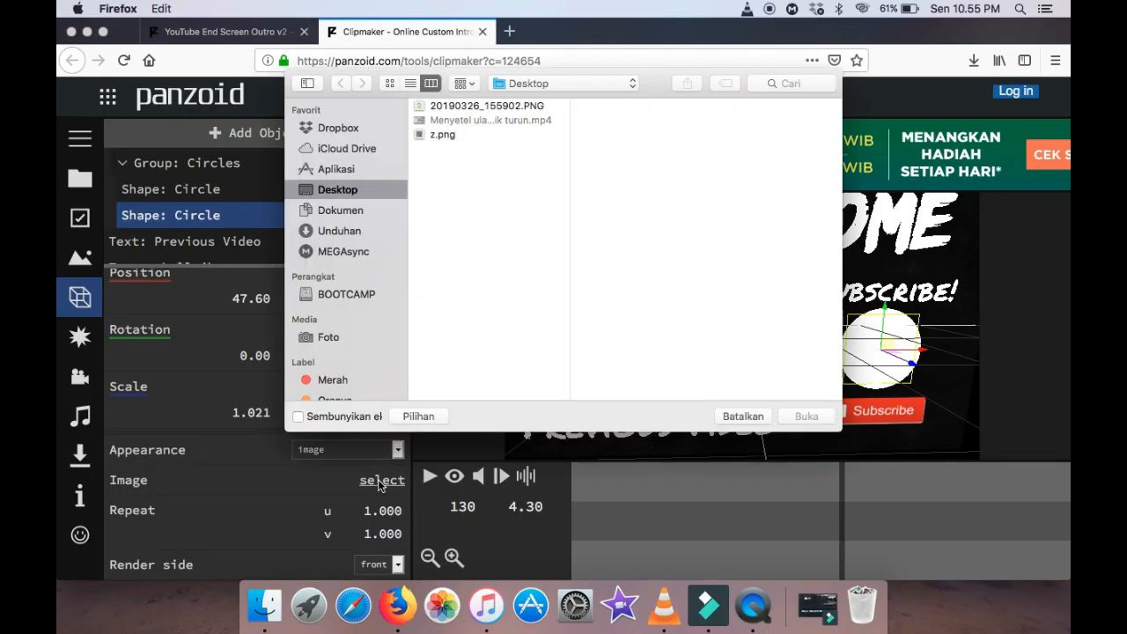
click(484, 110)
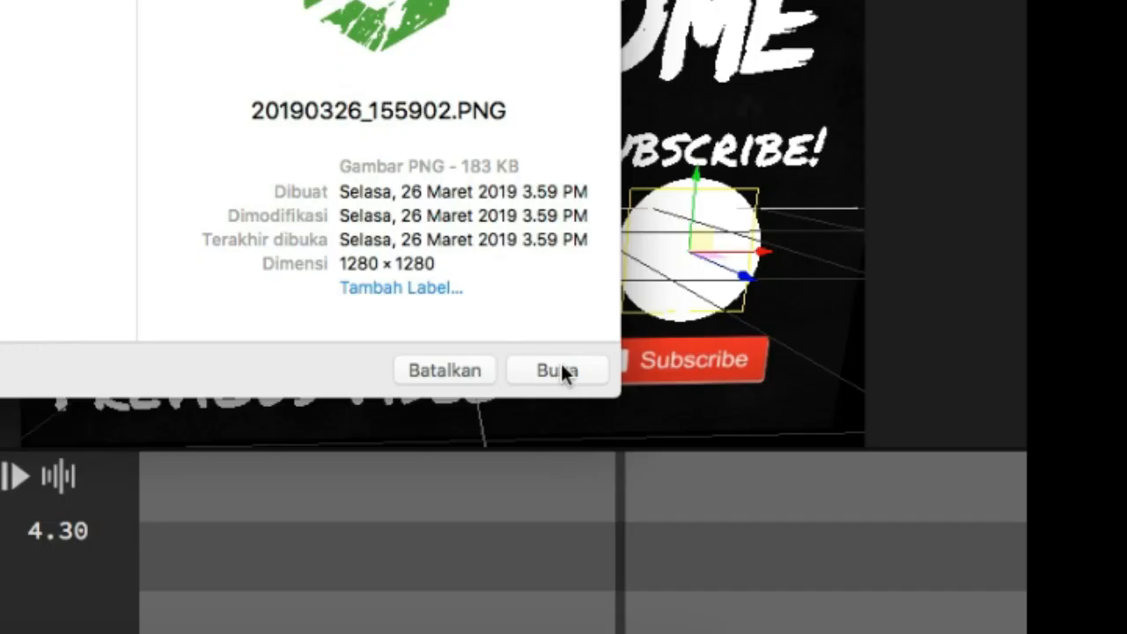
click(560, 363)
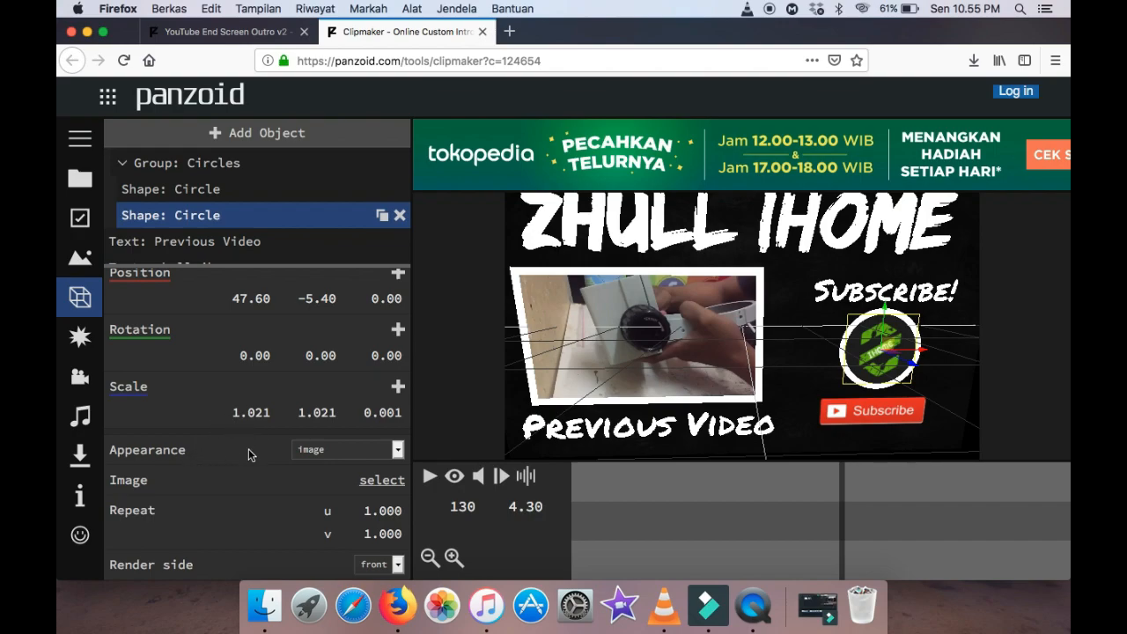
Switch the camera preview on, then play and pause the outro to check the animation.
scroll(254, 482, up, 1)
click(456, 478)
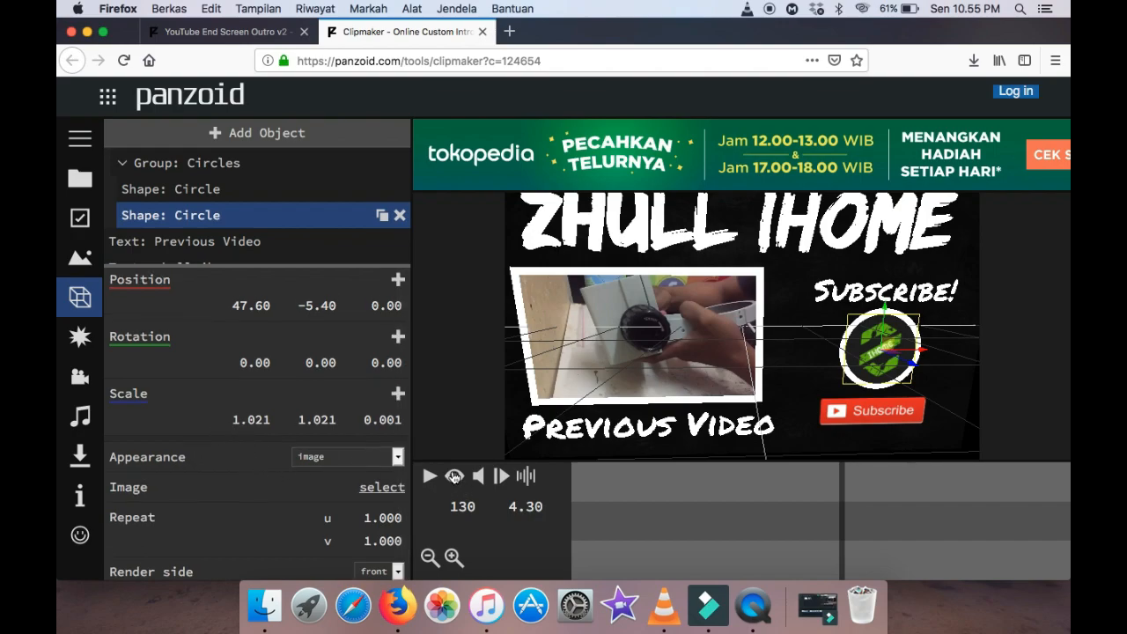
click(50, 576)
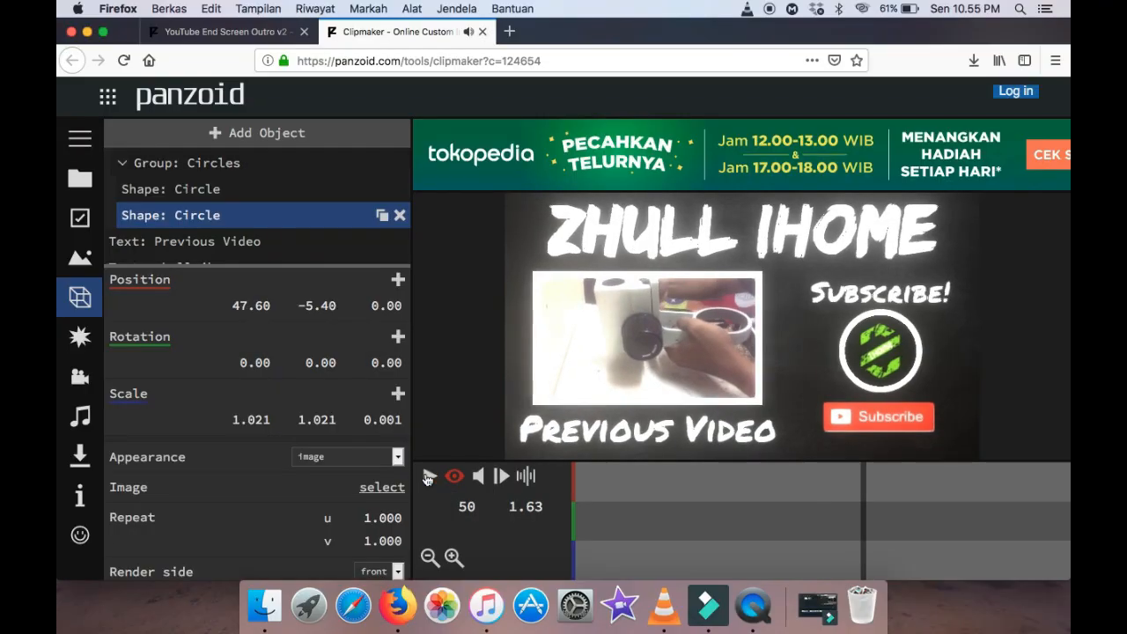
click(50, 576)
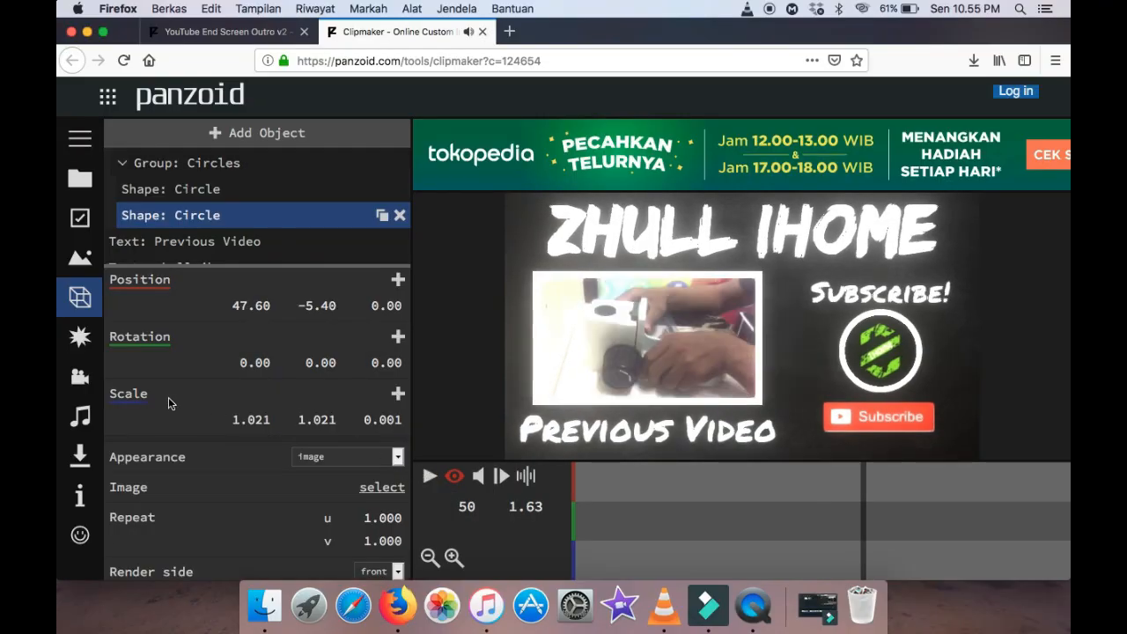
Start rendering the outro for download in balanced mode with the .mkv (vp8/opus) format.
click(81, 452)
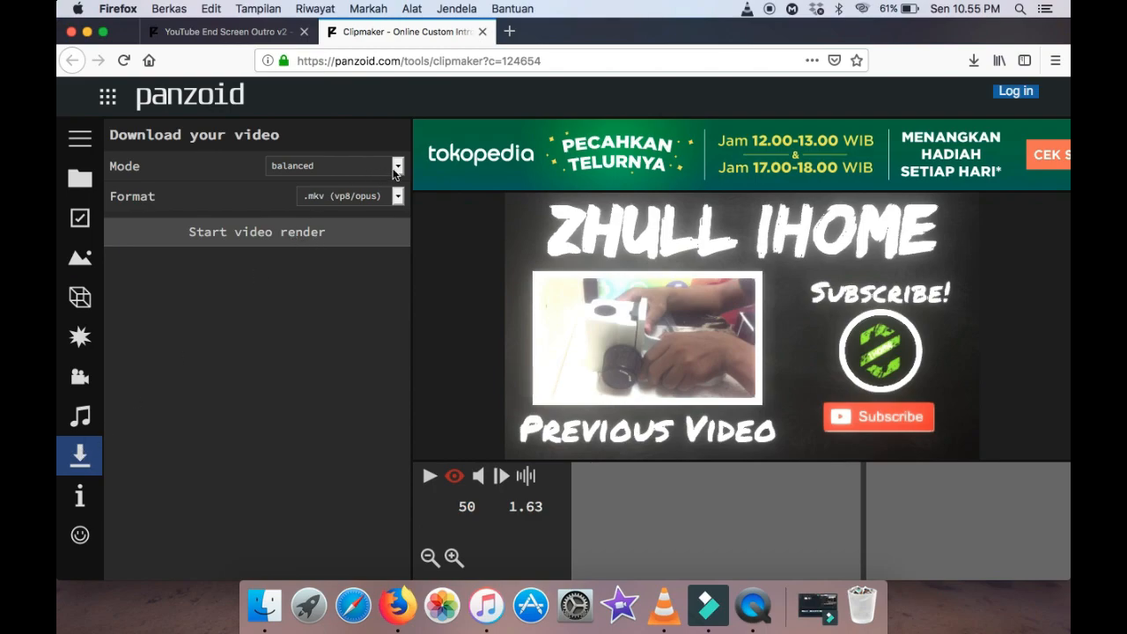
click(267, 242)
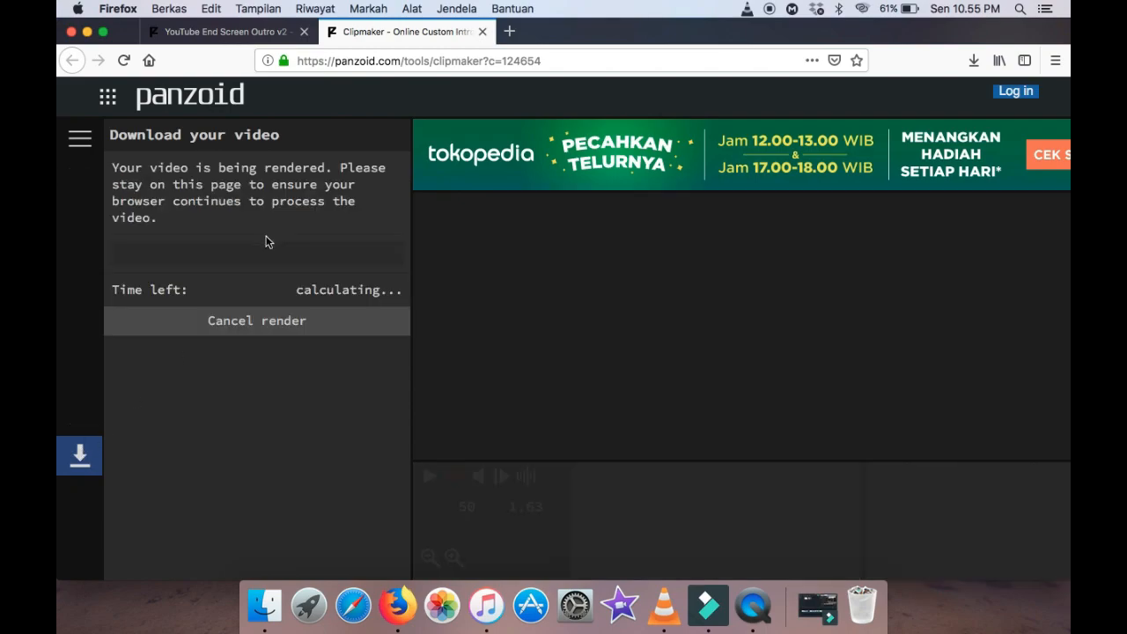